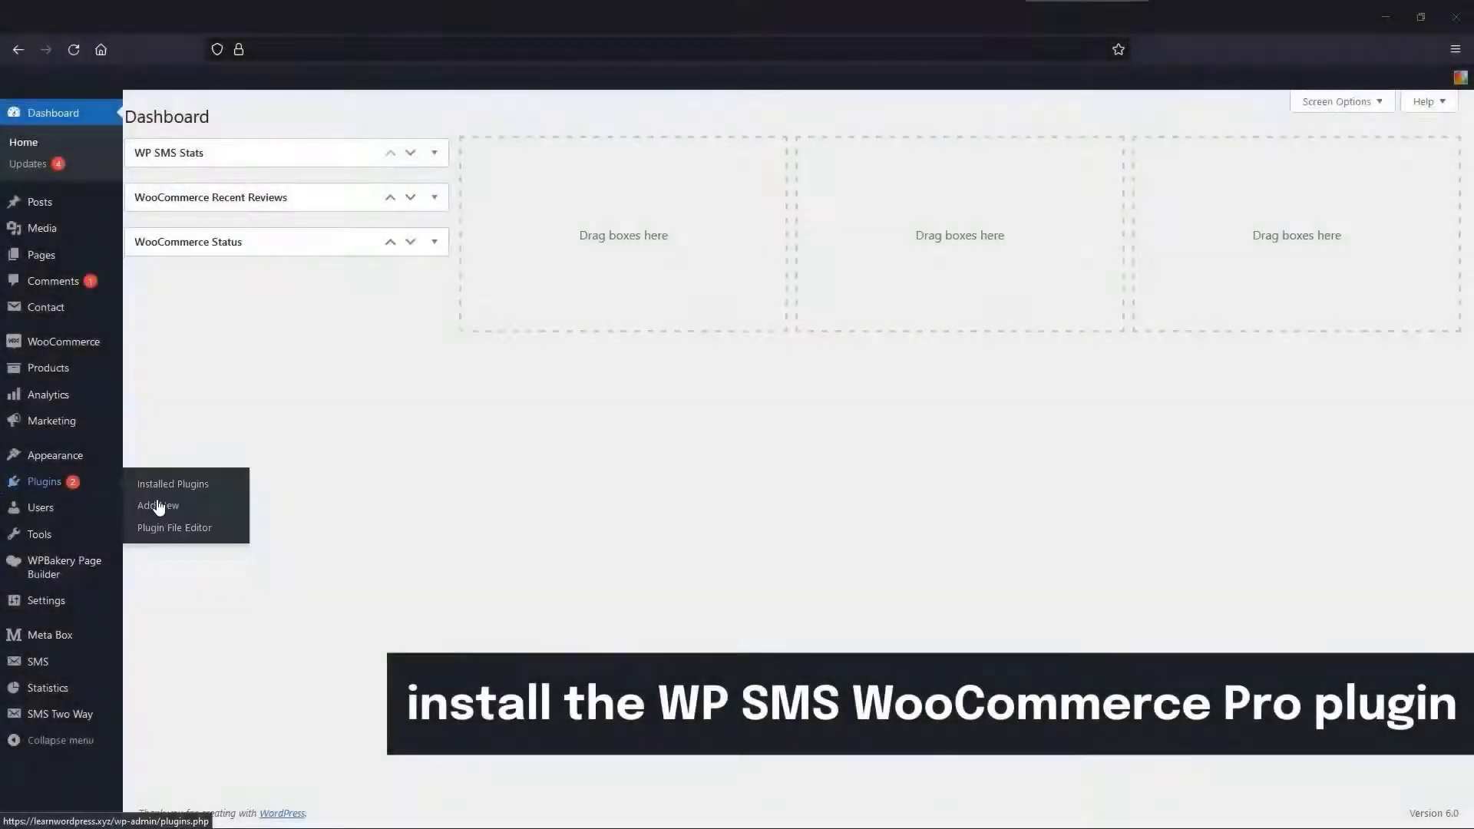
- Upload wp-sms-woocommerce-pro.zip as a new plugin, install it, and activate it
{"action": "left_click", "coordinate": [174, 516]}
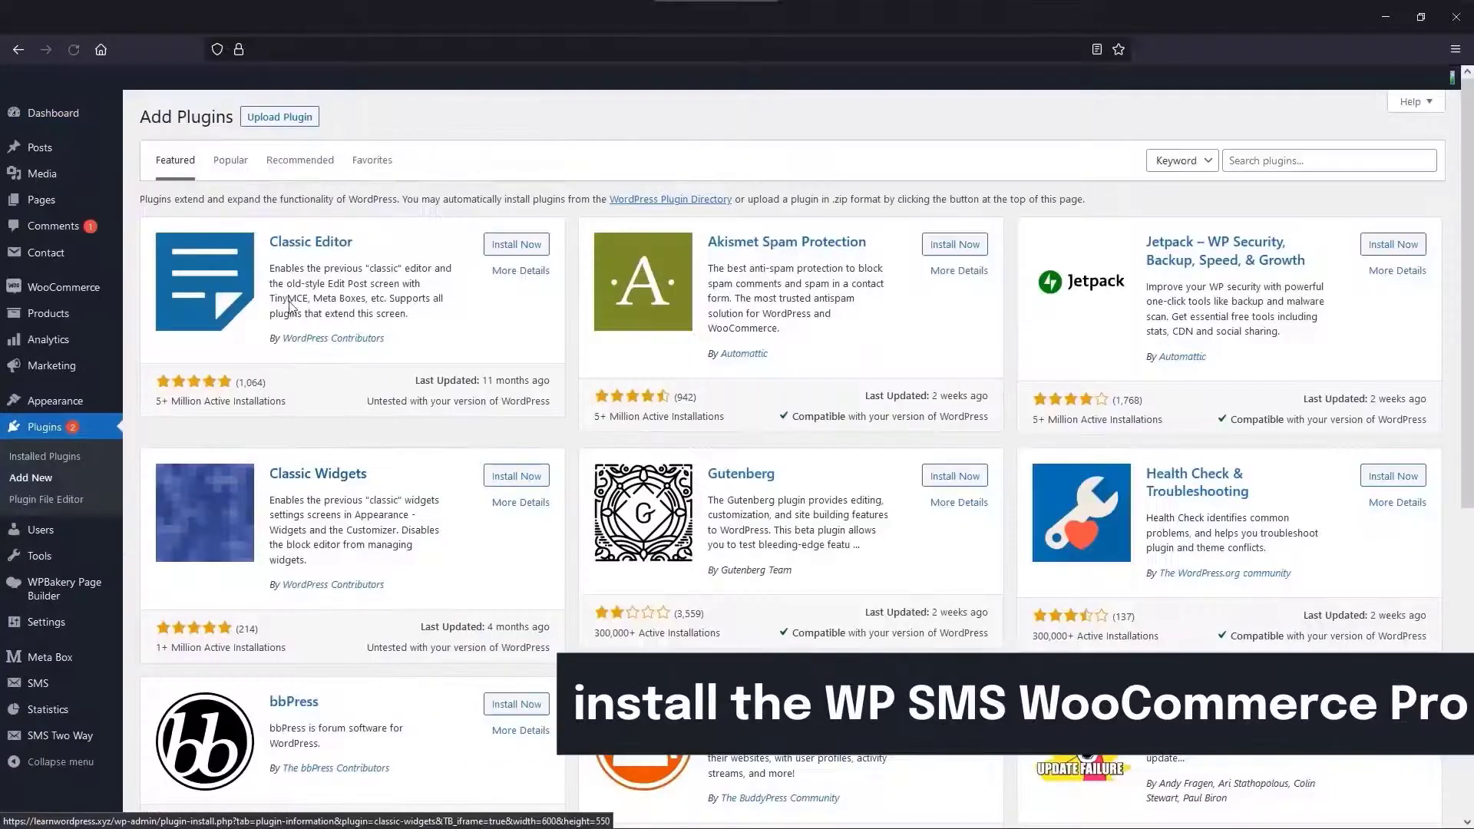
{"action": "left_click", "coordinate": [288, 117]}
{"action": "left_click", "coordinate": [689, 256]}
{"action": "left_click", "coordinate": [184, 185]}
{"action": "left_click", "coordinate": [386, 343]}
{"action": "left_click", "coordinate": [895, 259]}
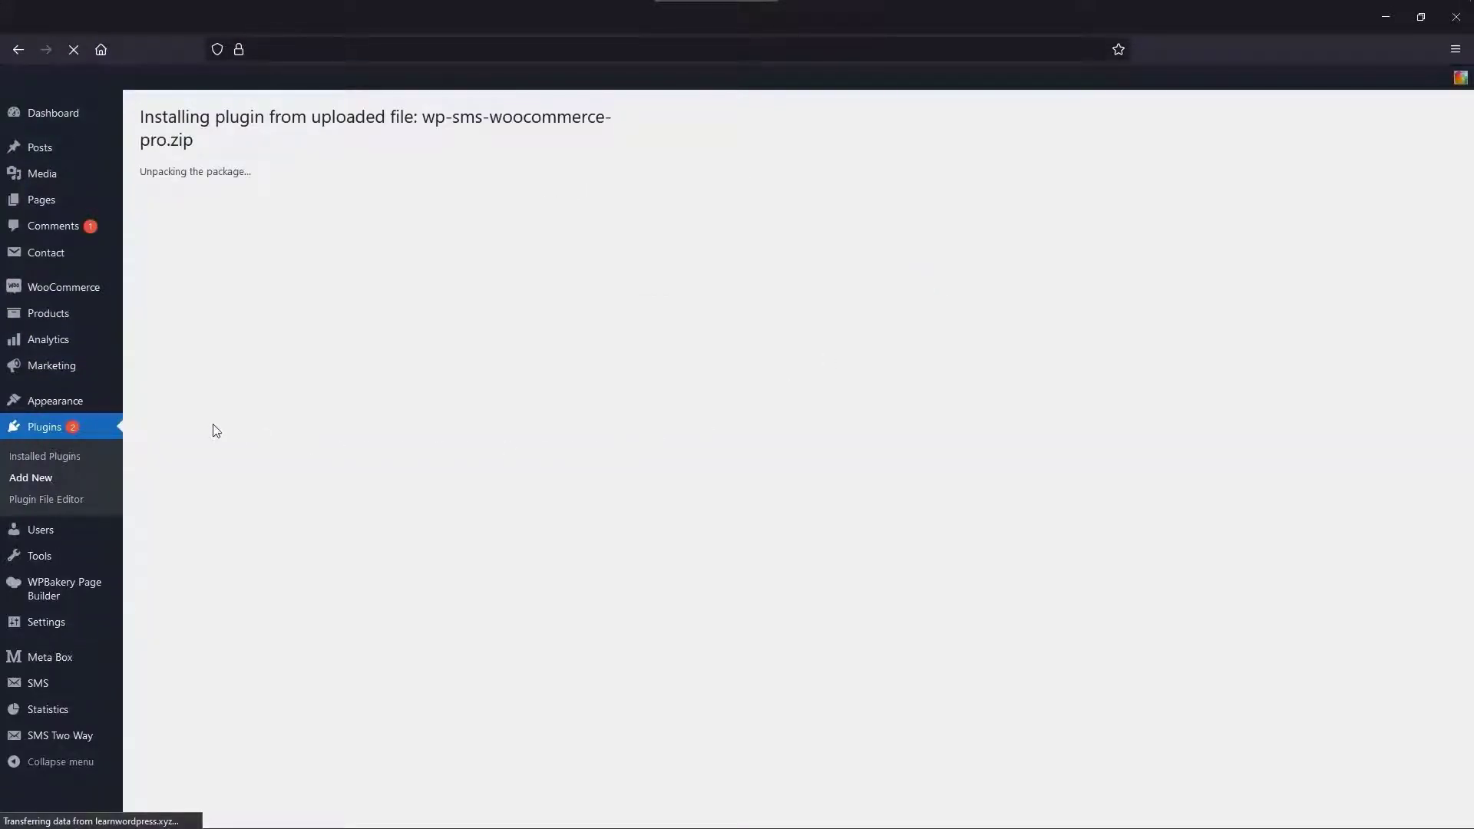
{"action": "left_click", "coordinate": [179, 254]}
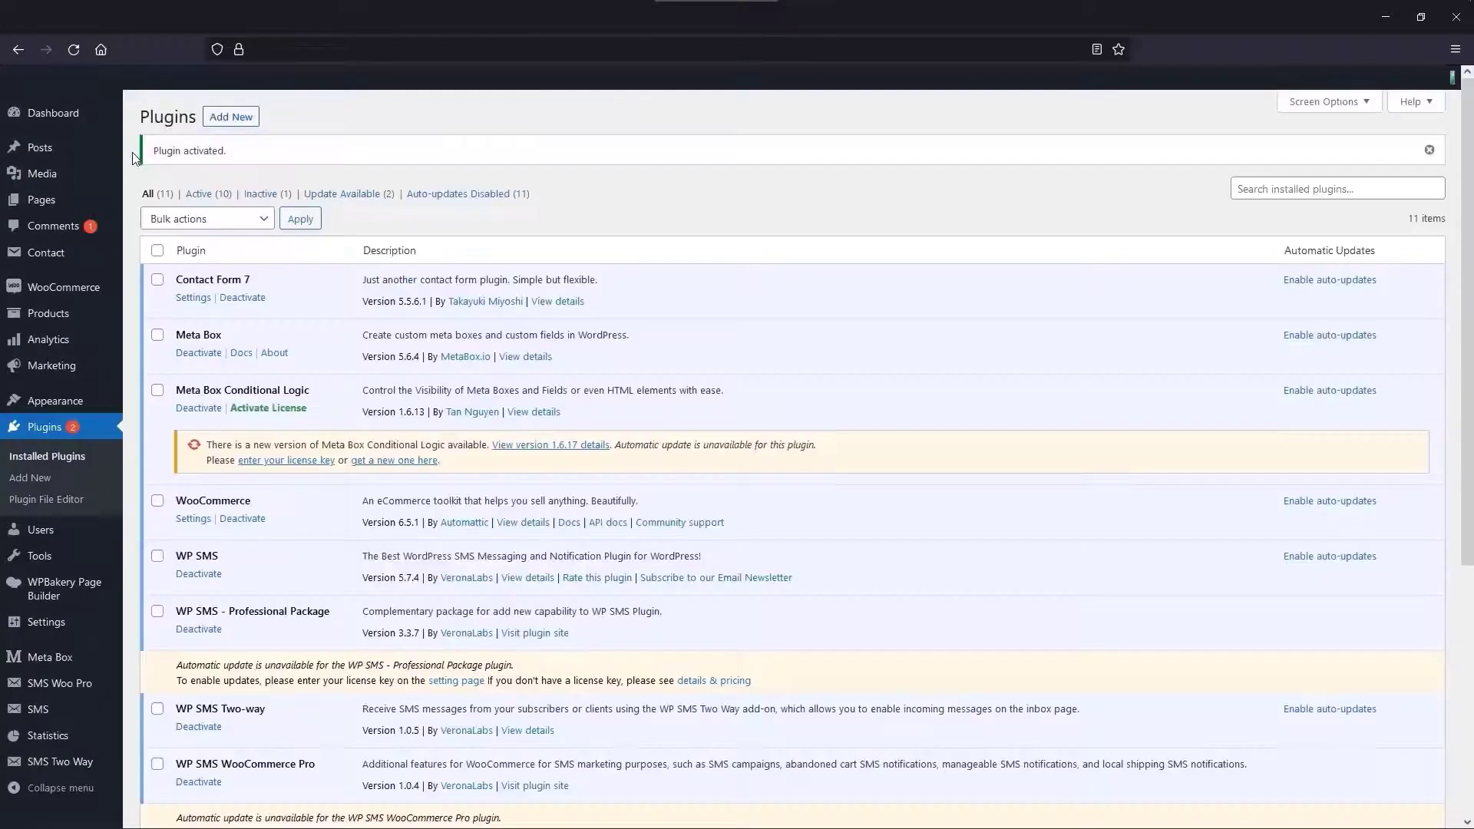
- Paste the WooCommerce Pro license key under SMS Settings > Licenses and save it
{"action": "mouse_move", "coordinate": [38, 709]}
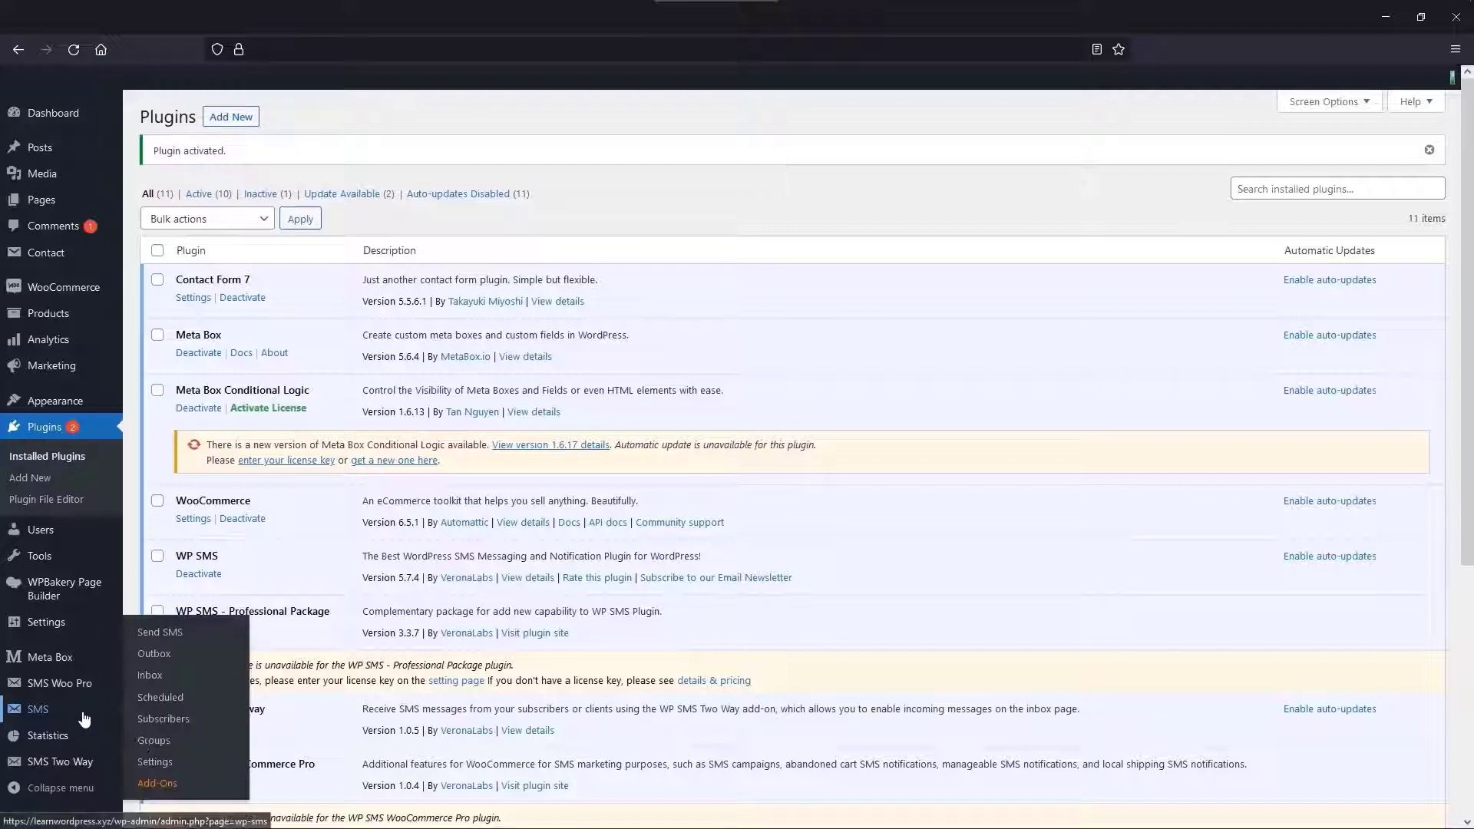
{"action": "left_click", "coordinate": [161, 768]}
{"action": "scroll", "coordinate": [162, 760], "scroll_direction": "down", "scroll_amount": 3}
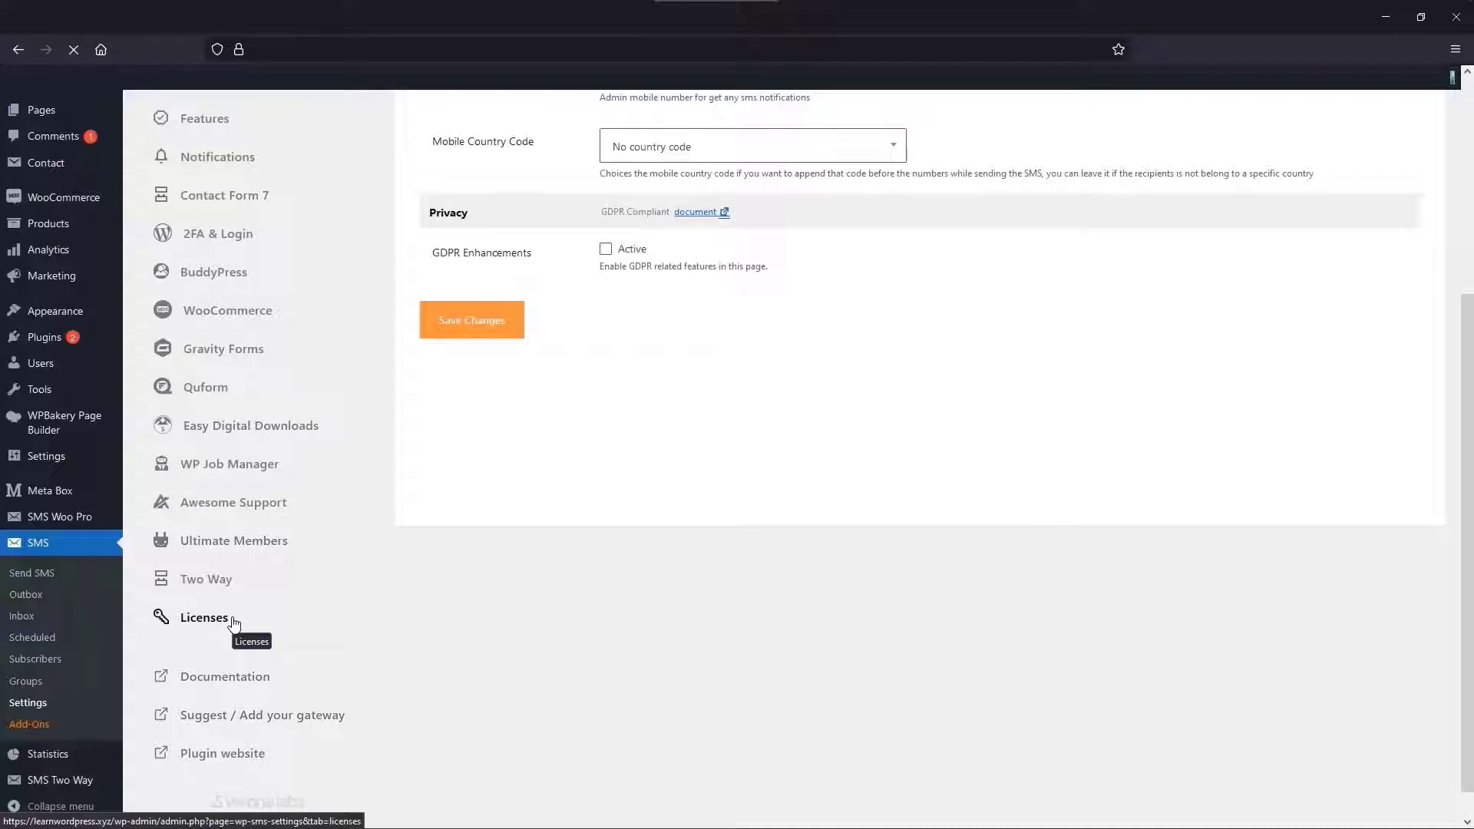
{"action": "left_click", "coordinate": [205, 618]}
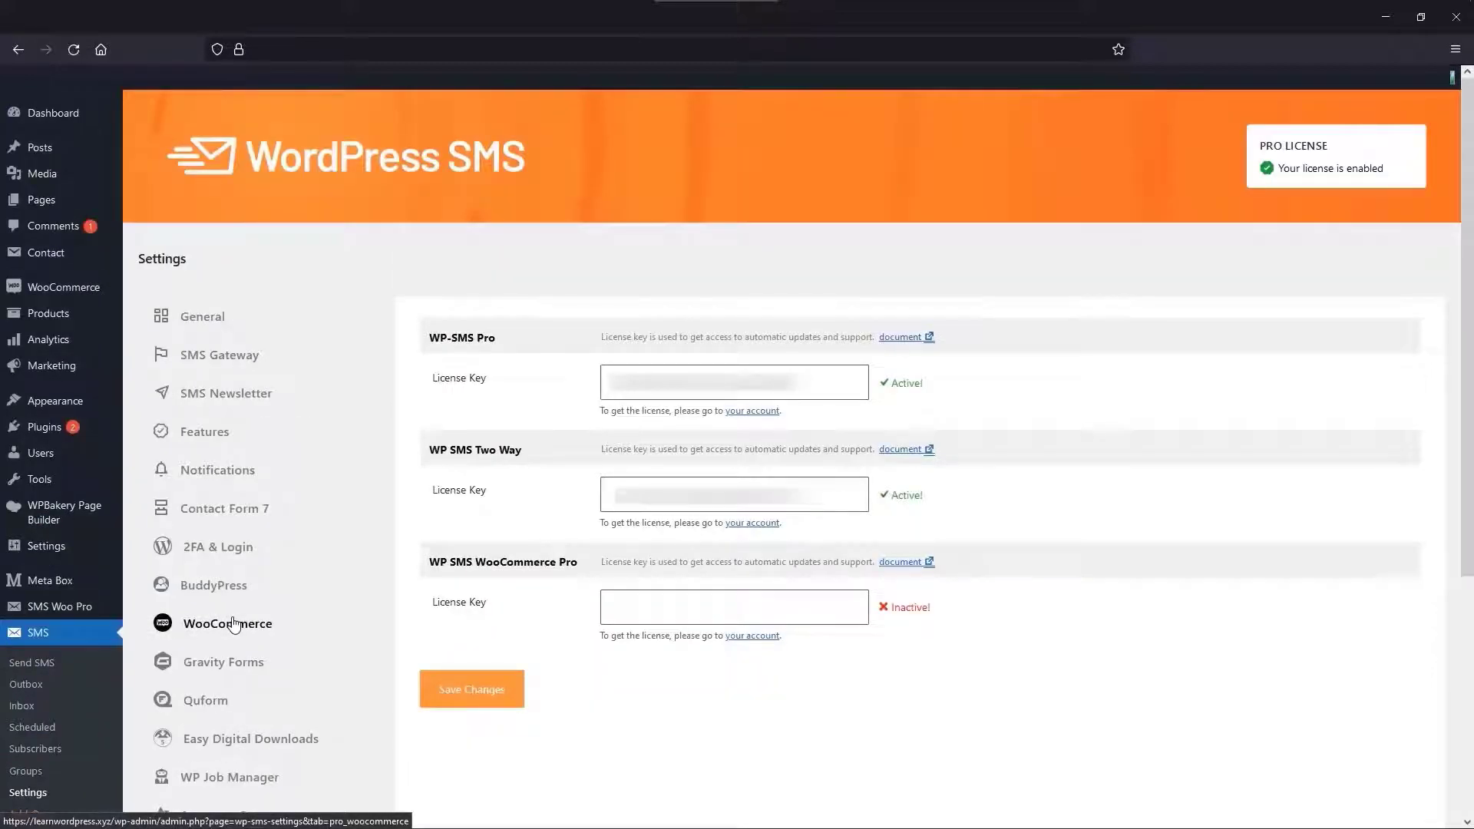
{"action": "left_click", "coordinate": [684, 602]}
{"action": "key", "text": "ctrl+v"}
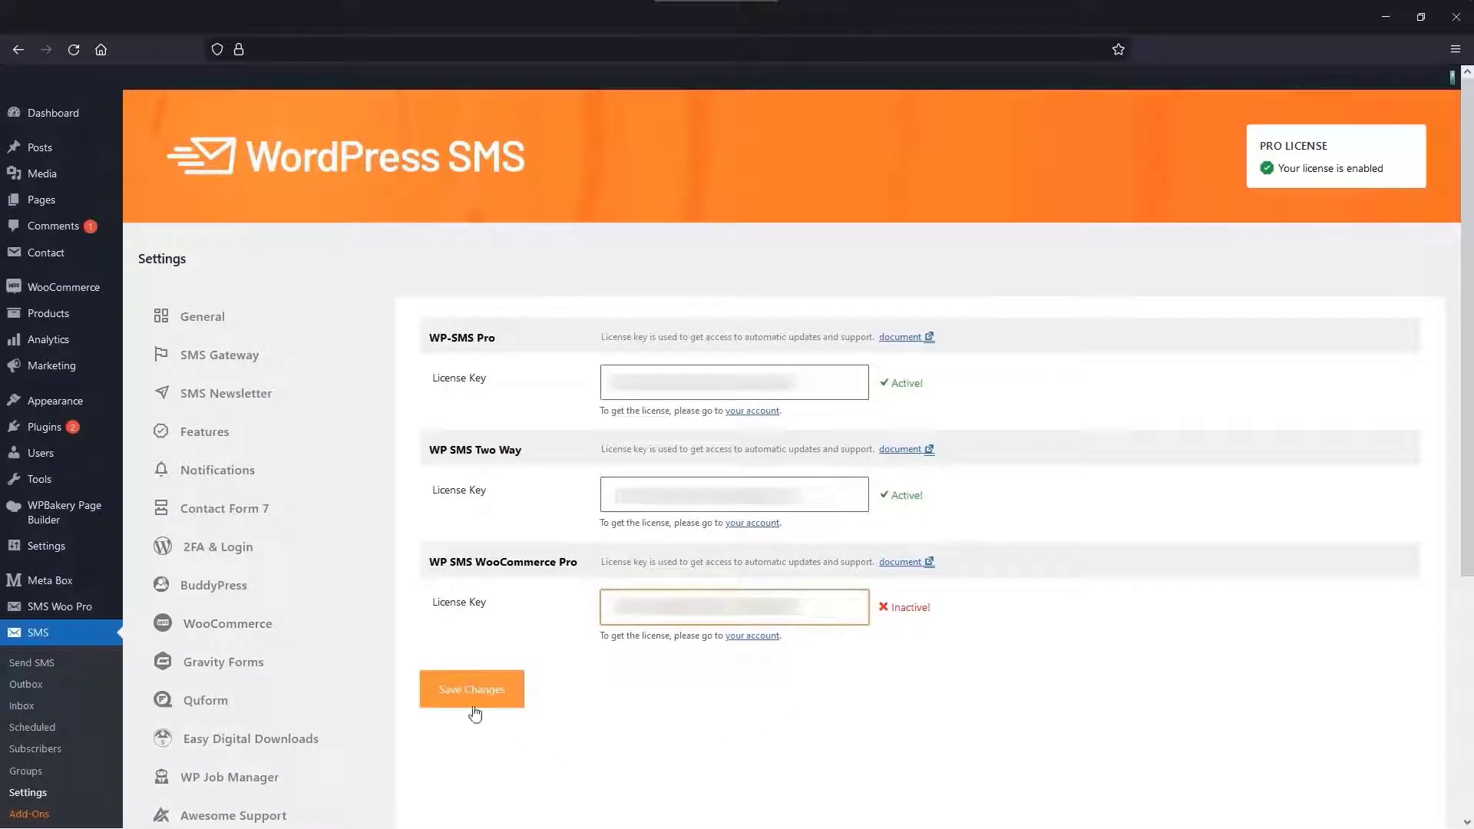
{"action": "left_click", "coordinate": [474, 711]}
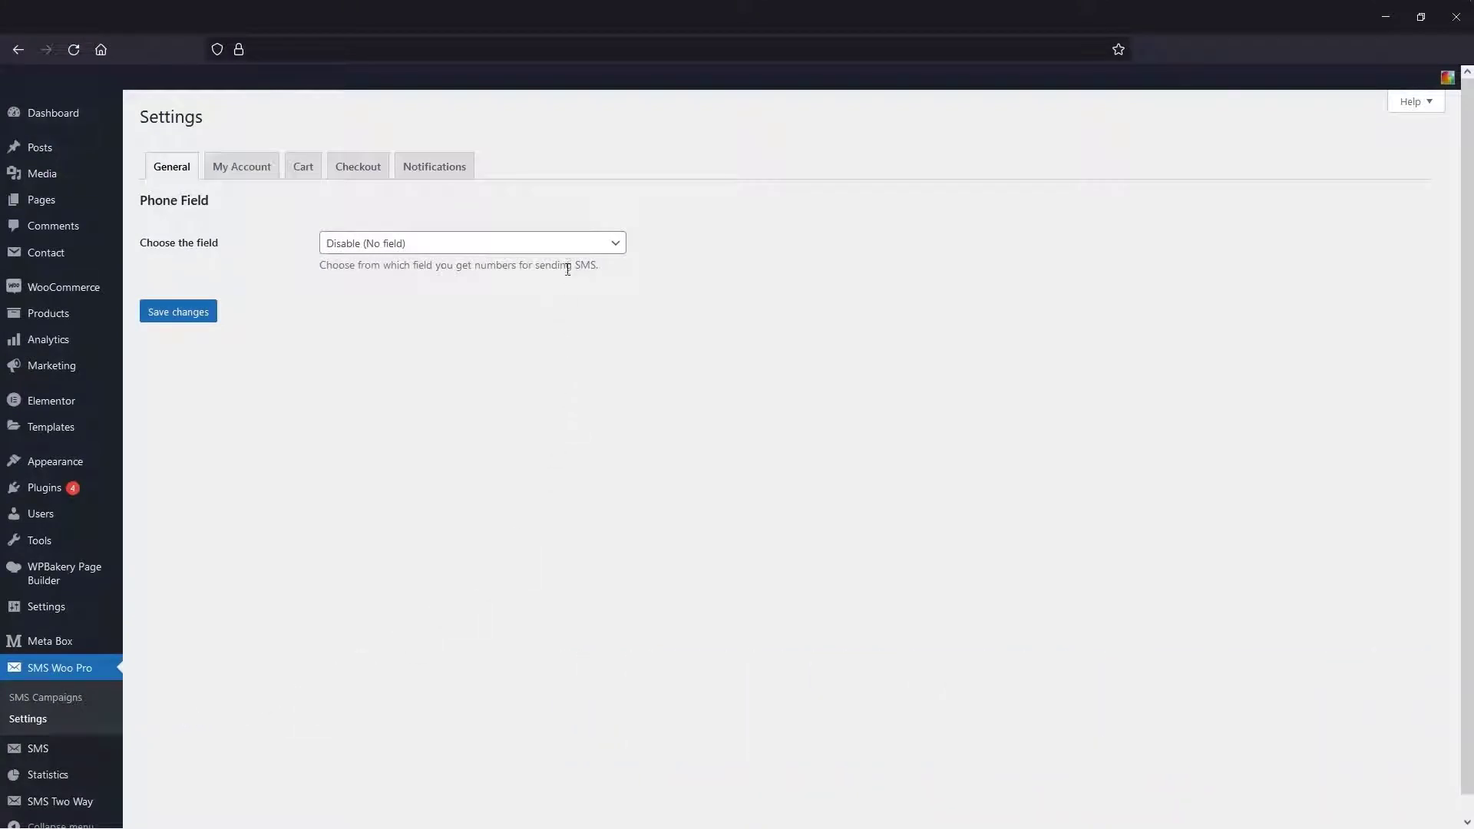
- Use the bill's current phone field for numbers, then save General and My Account settings
{"action": "left_click", "coordinate": [566, 244]}
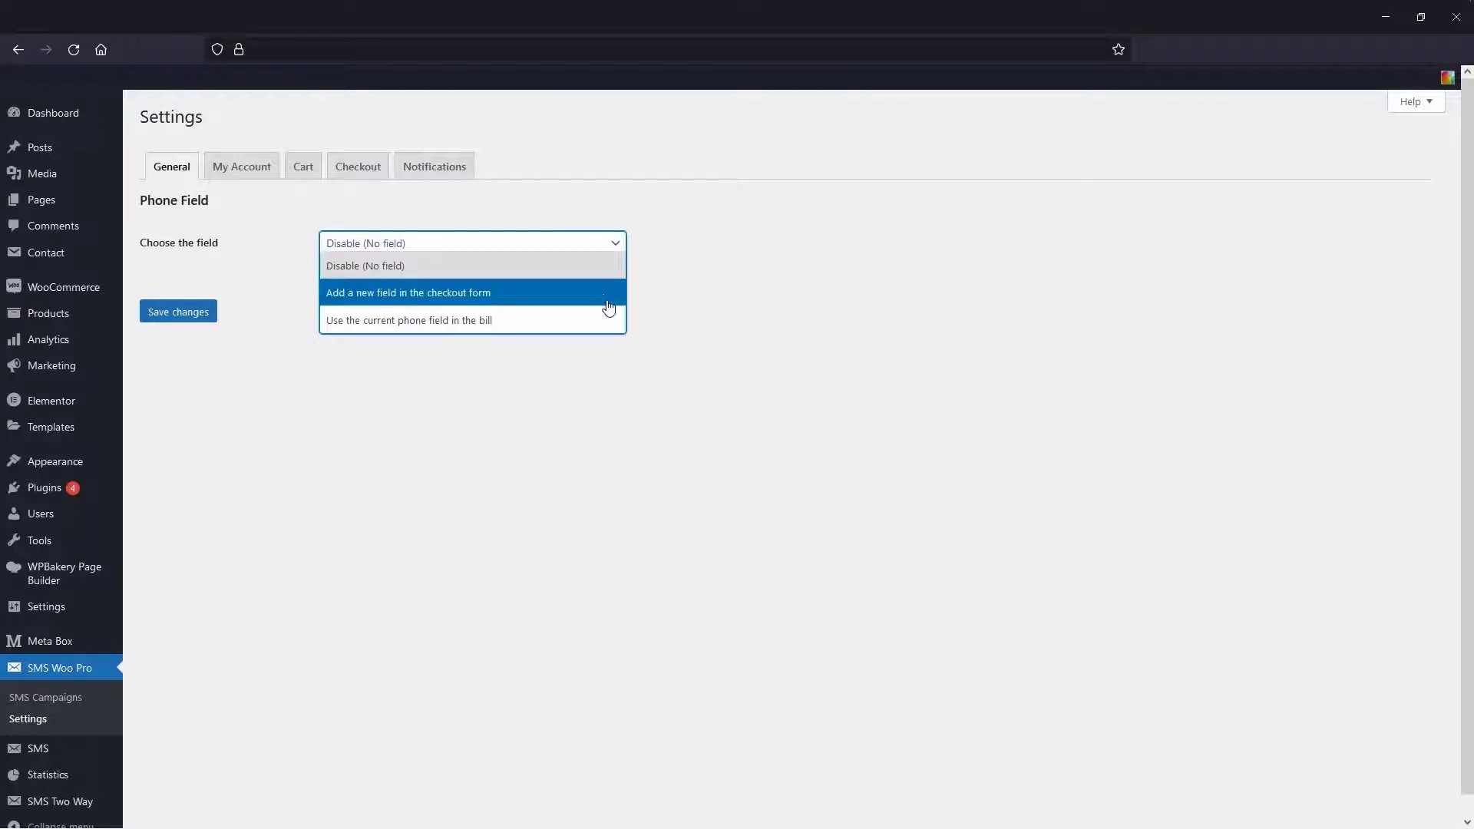
{"action": "left_click", "coordinate": [612, 328]}
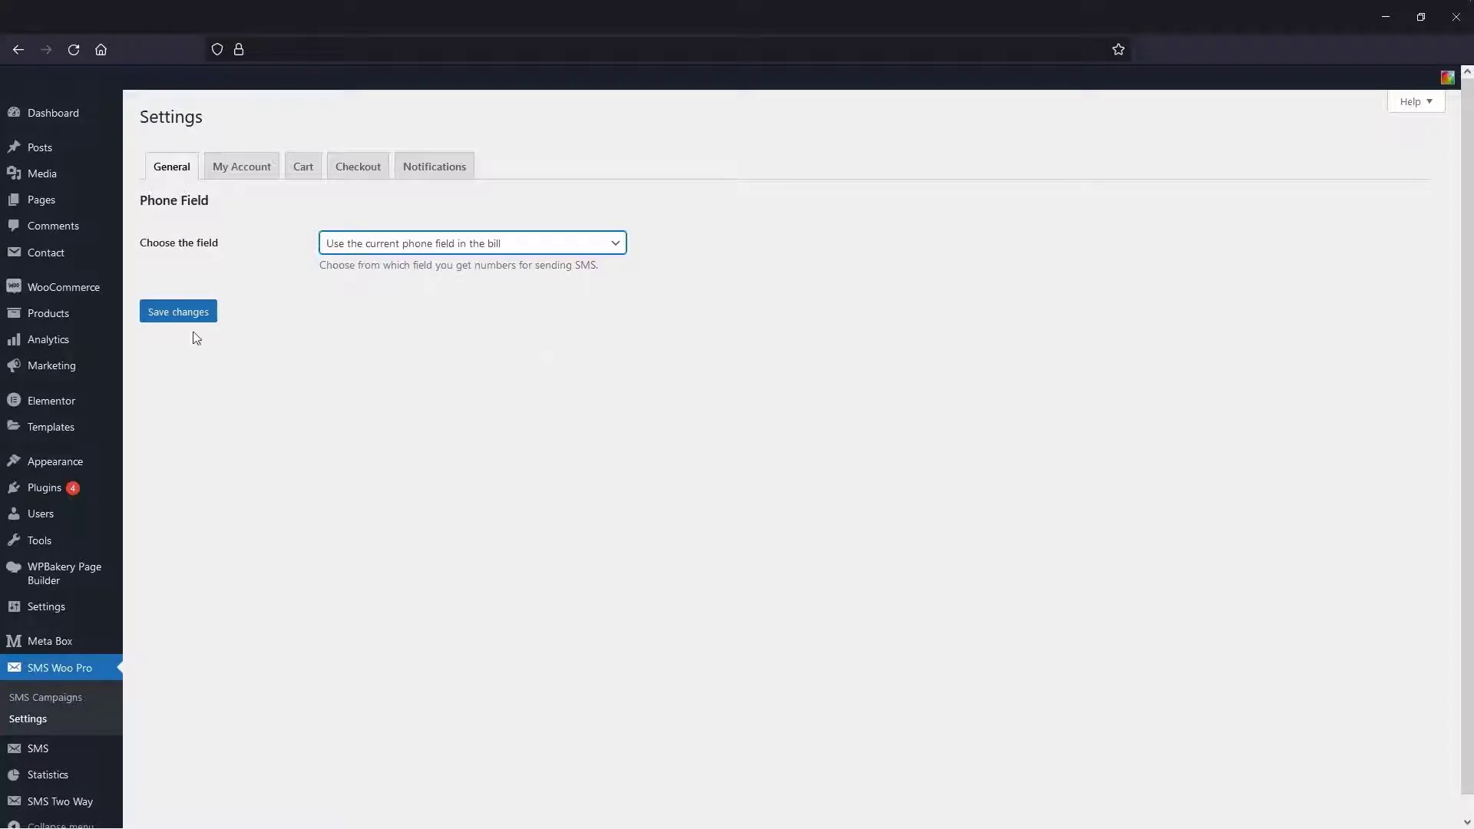
{"action": "left_click", "coordinate": [168, 320]}
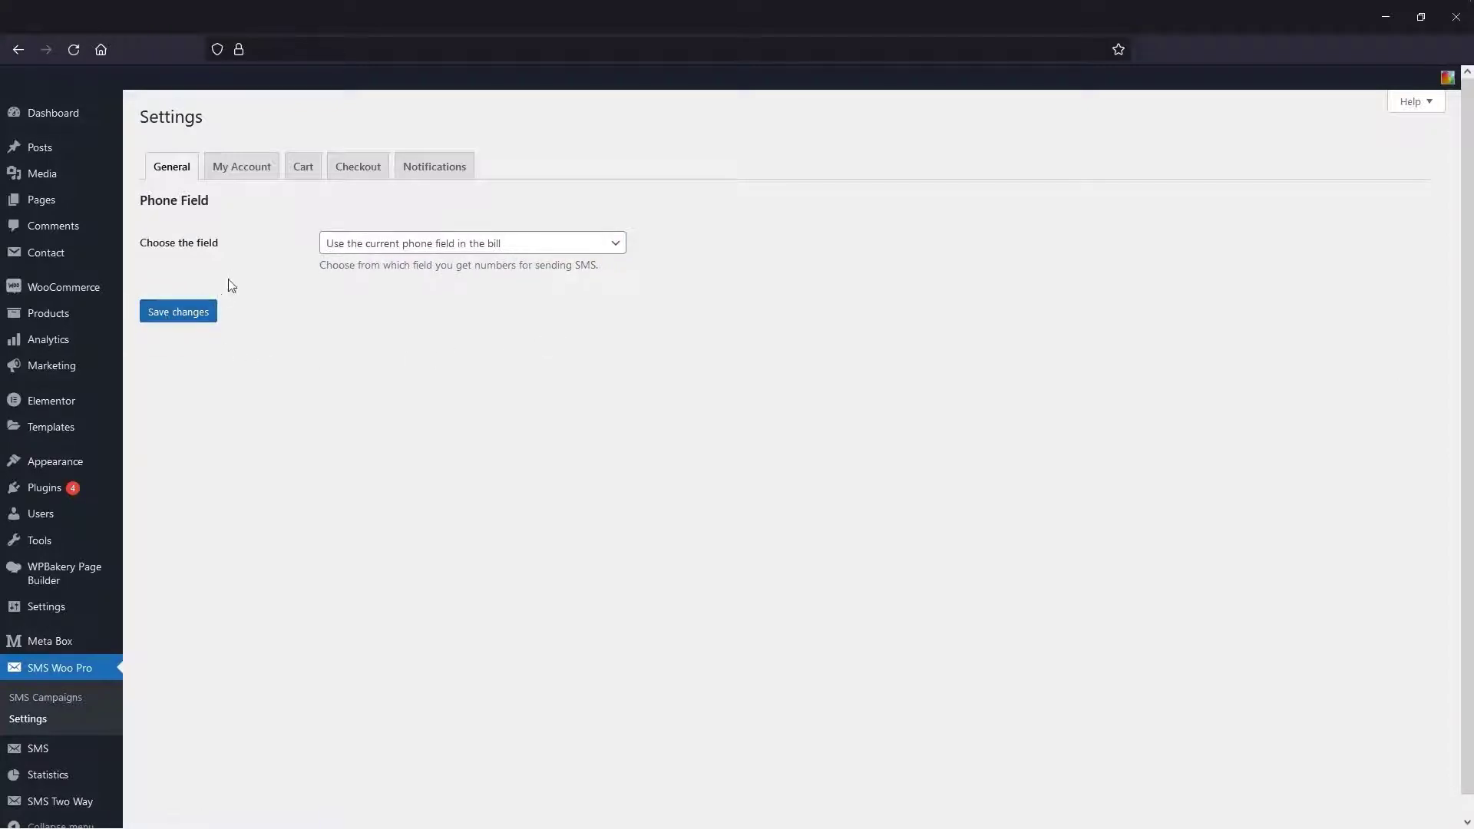
{"action": "left_click", "coordinate": [265, 180]}
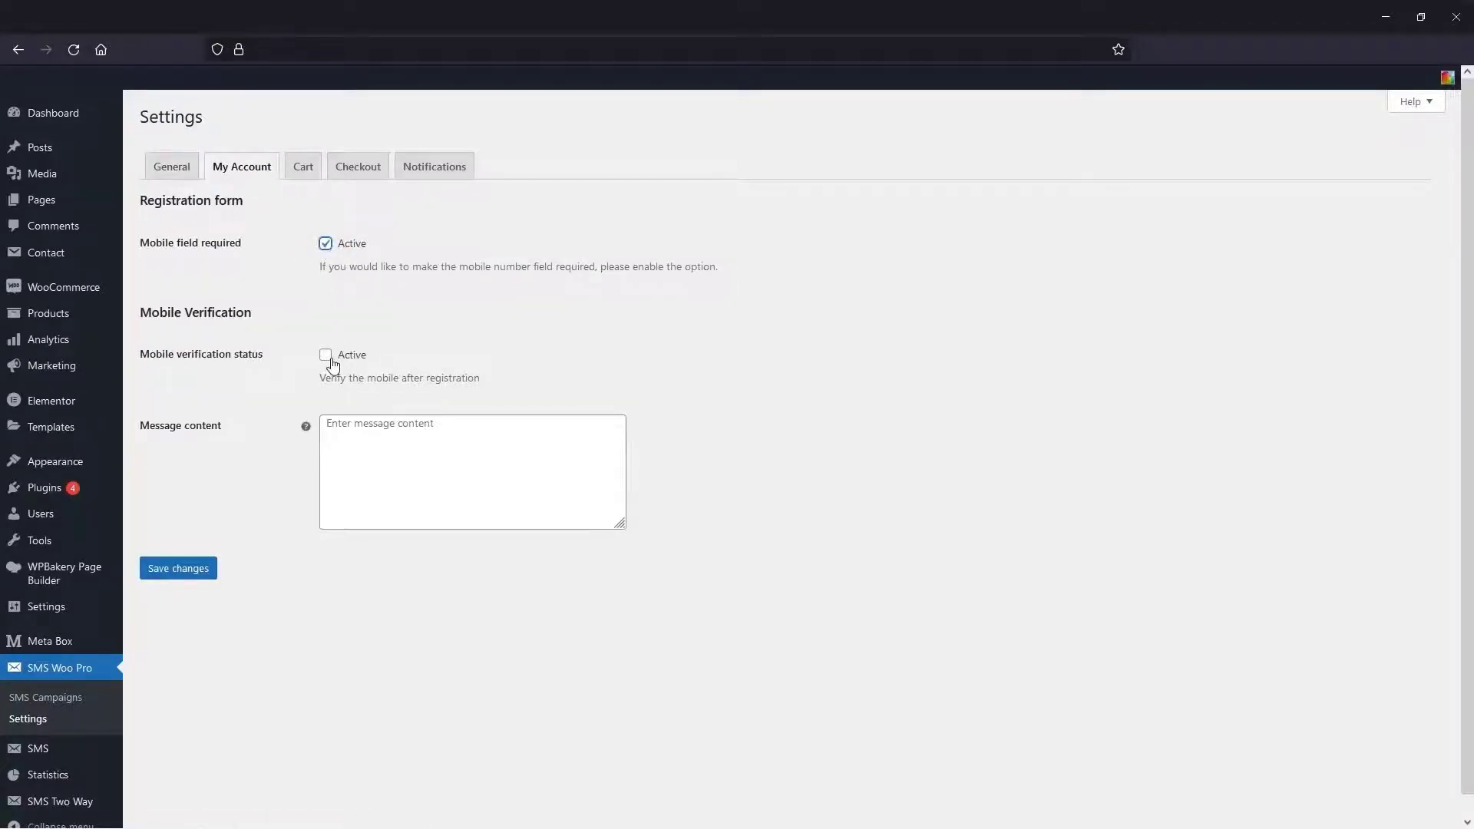
{"action": "left_click", "coordinate": [193, 577]}
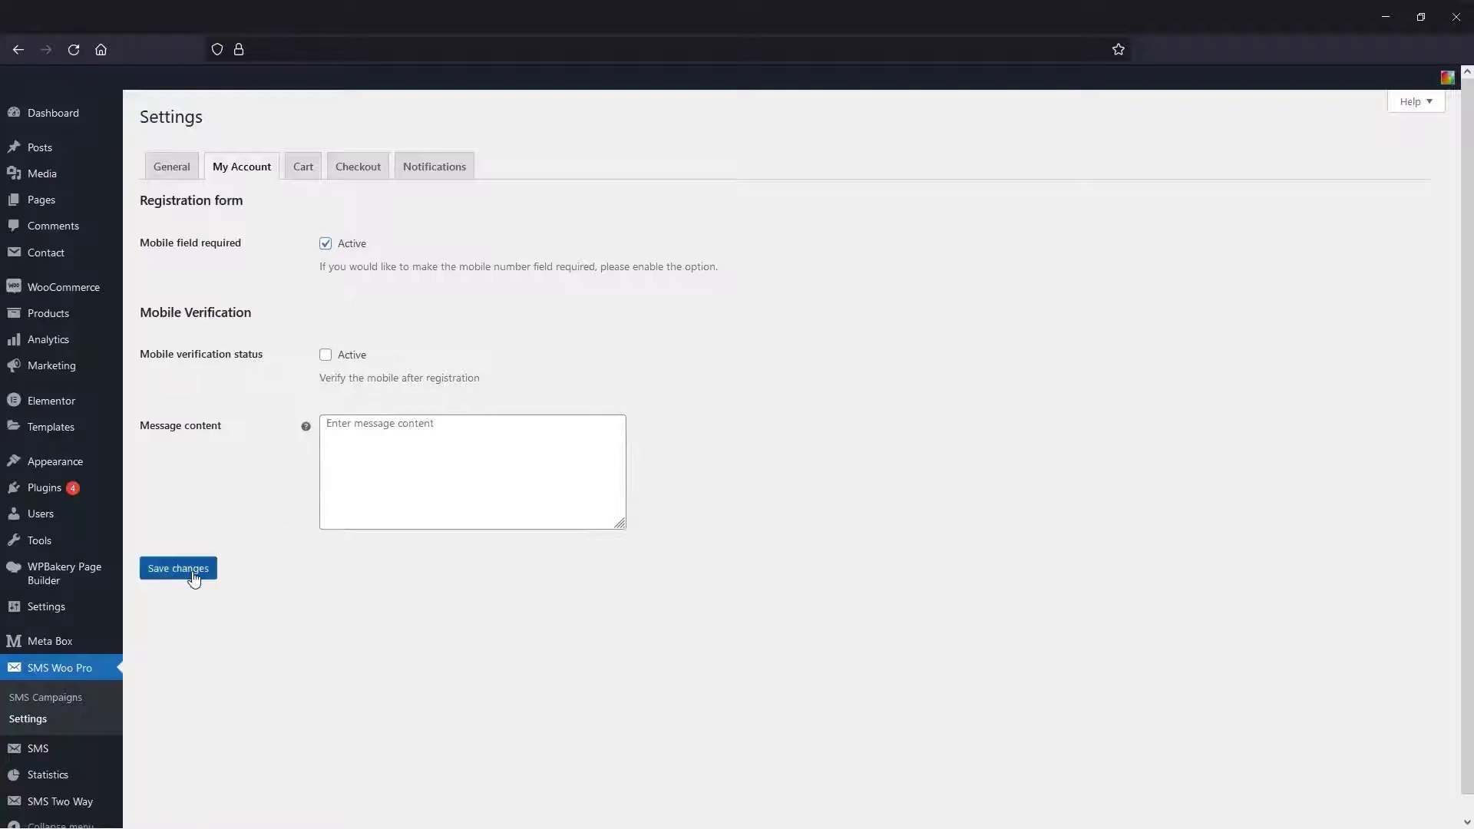
- On the Cart tab, keep phone updating and create a 10% coupon expiring after 10 hours
{"action": "left_click", "coordinate": [322, 177]}
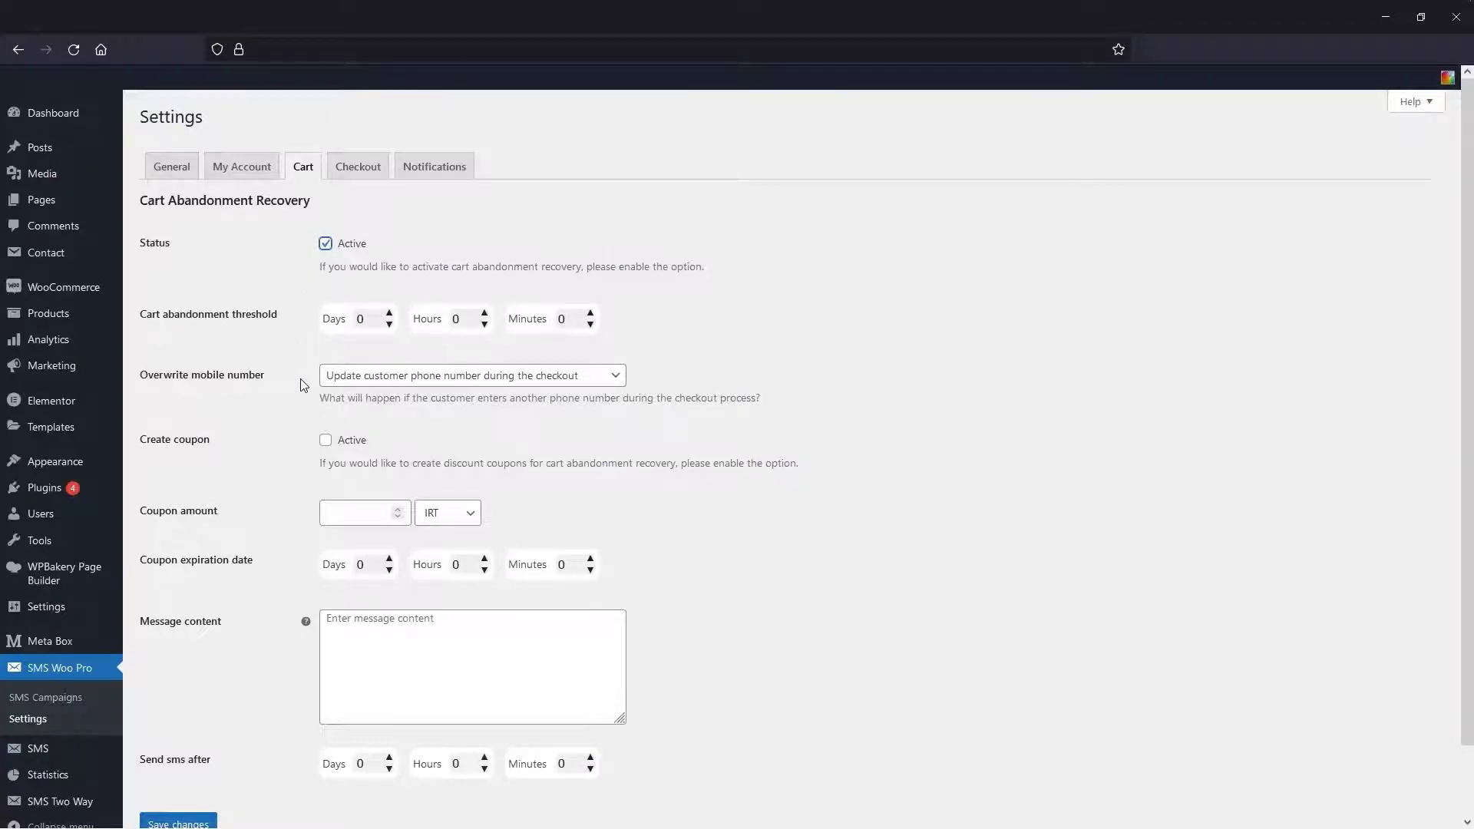
{"action": "left_click", "coordinate": [426, 379]}
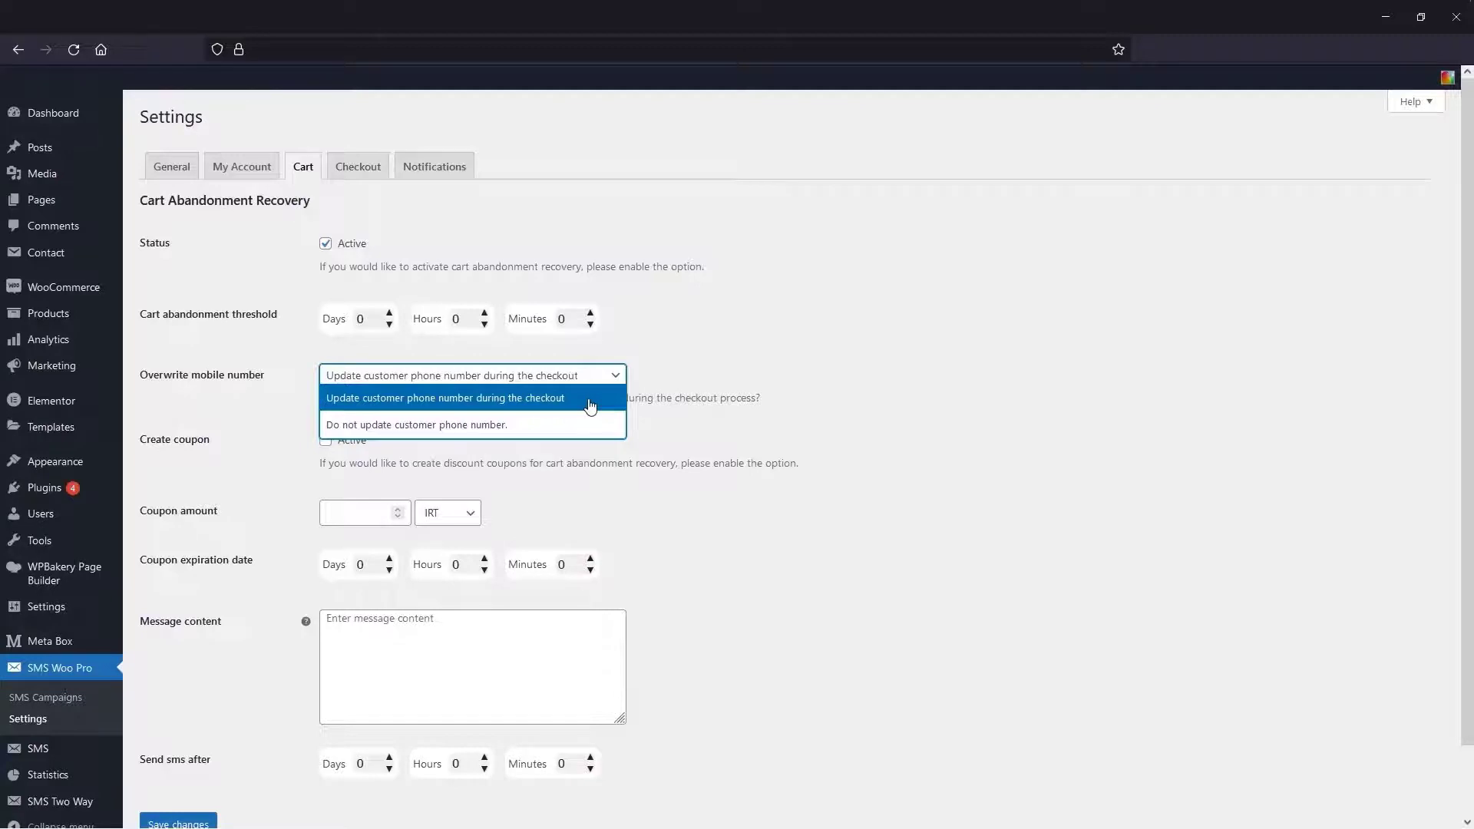
{"action": "left_click", "coordinate": [591, 400]}
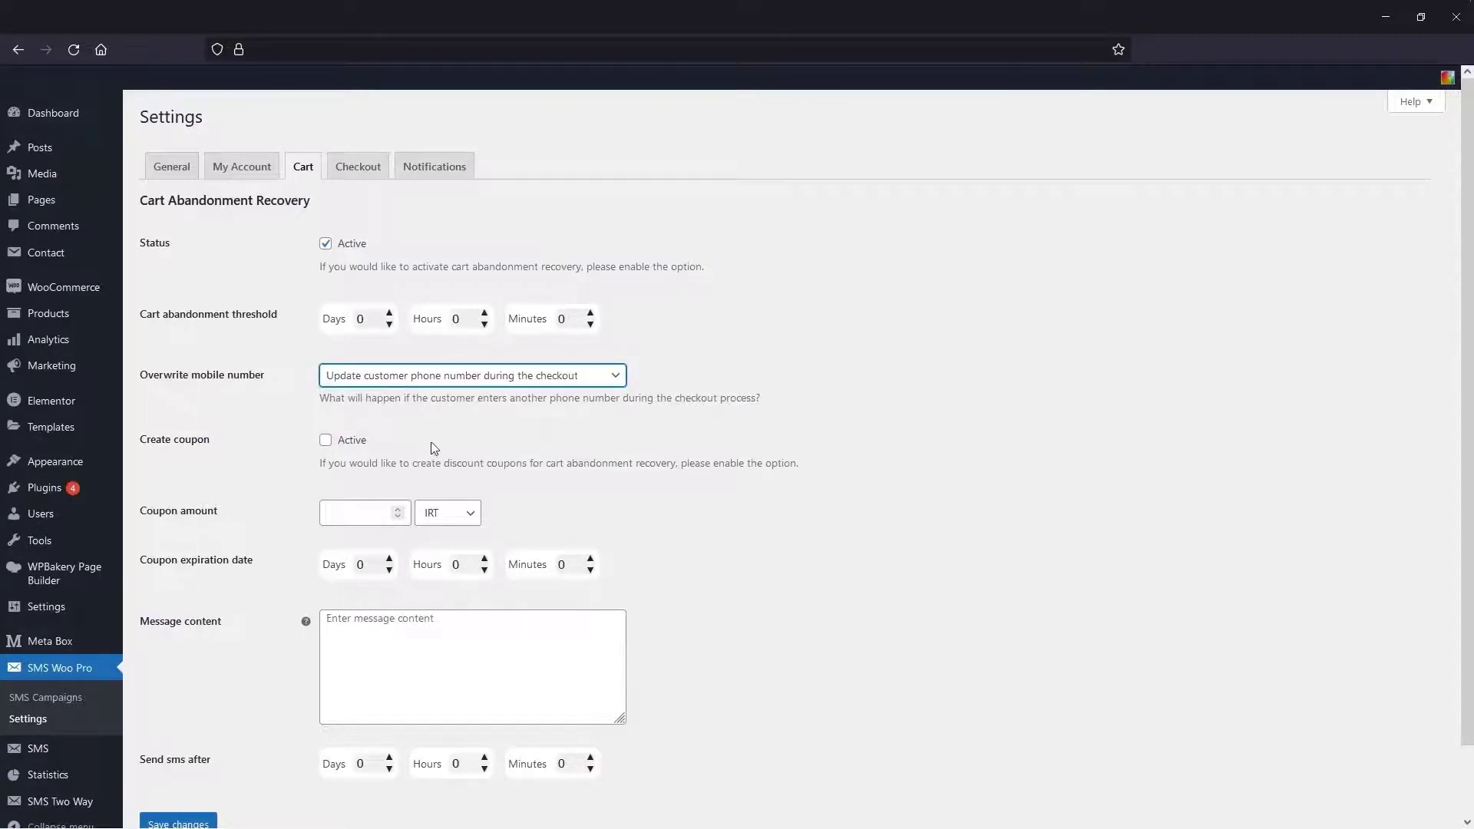
{"action": "left_click", "coordinate": [327, 442]}
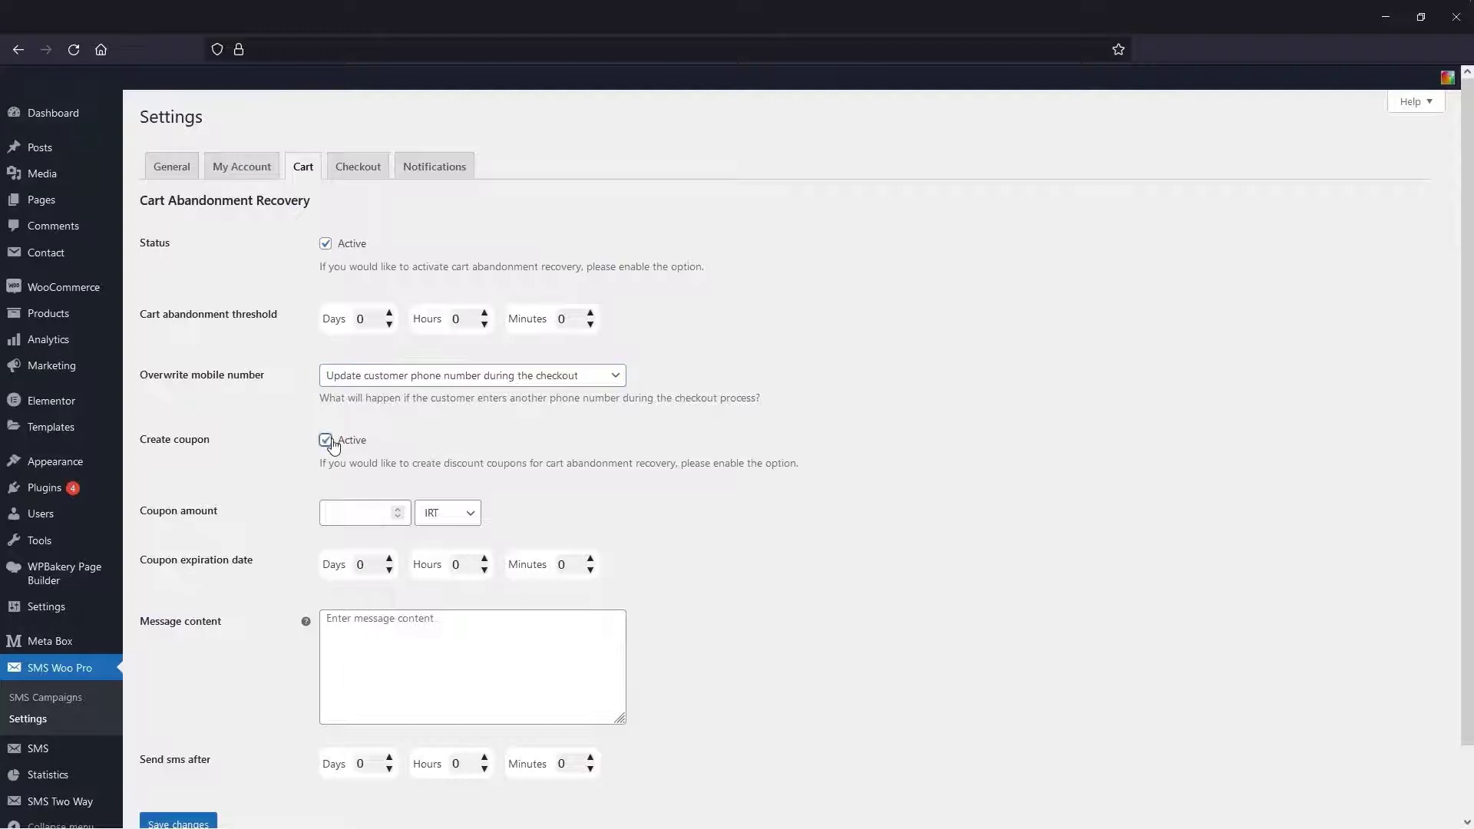
{"action": "left_click", "coordinate": [360, 508]}
{"action": "left_click", "coordinate": [447, 513]}
{"action": "left_click", "coordinate": [436, 555]}
{"action": "left_click", "coordinate": [476, 566]}
{"action": "type", "text": "8"}
{"action": "double_click", "coordinate": [484, 560]}
- Write the recovery message with the {coupon_code} placeholder and send it after 1 day
{"action": "left_click", "coordinate": [486, 622]}
{"action": "type", "text": "Hello dear!  You have not completed your purchase on our site yet! This is a special offer: you can use the coupon code"}
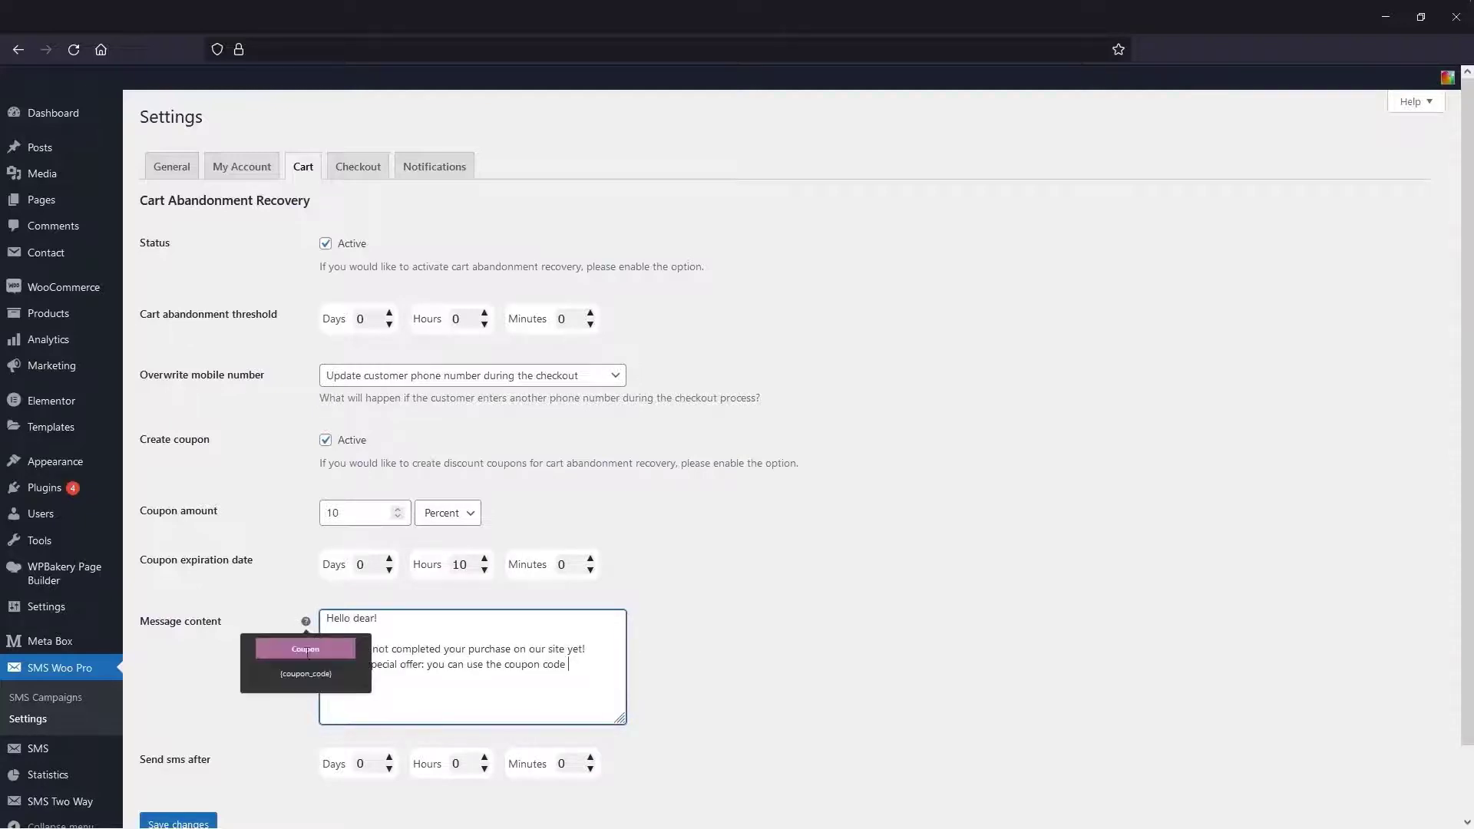
{"action": "left_click", "coordinate": [301, 645]}
{"action": "type", "text": "today and complete your purchase,  only today you have a deadline to use the coupon code."}
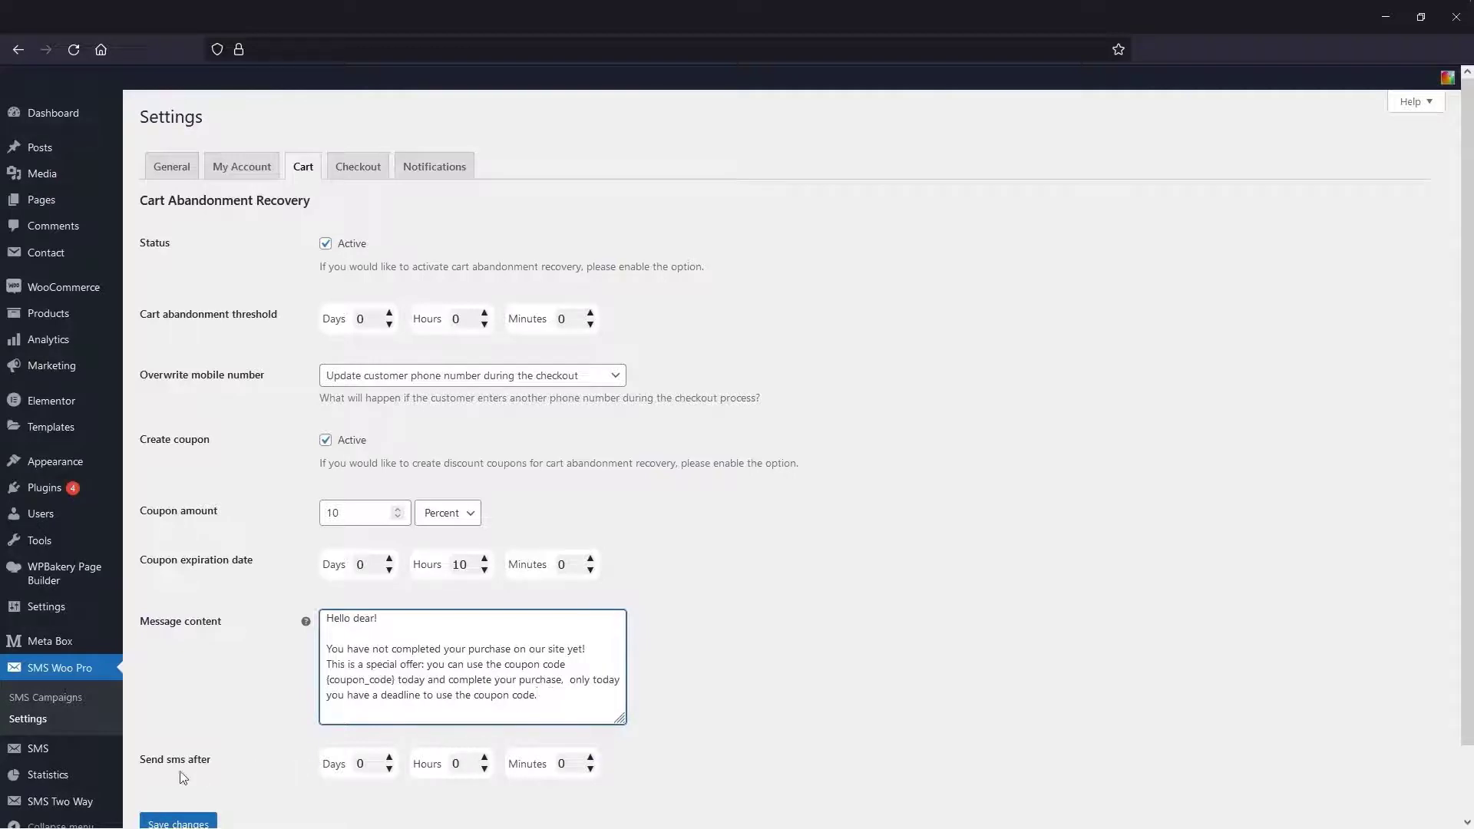
{"action": "left_click", "coordinate": [340, 767]}
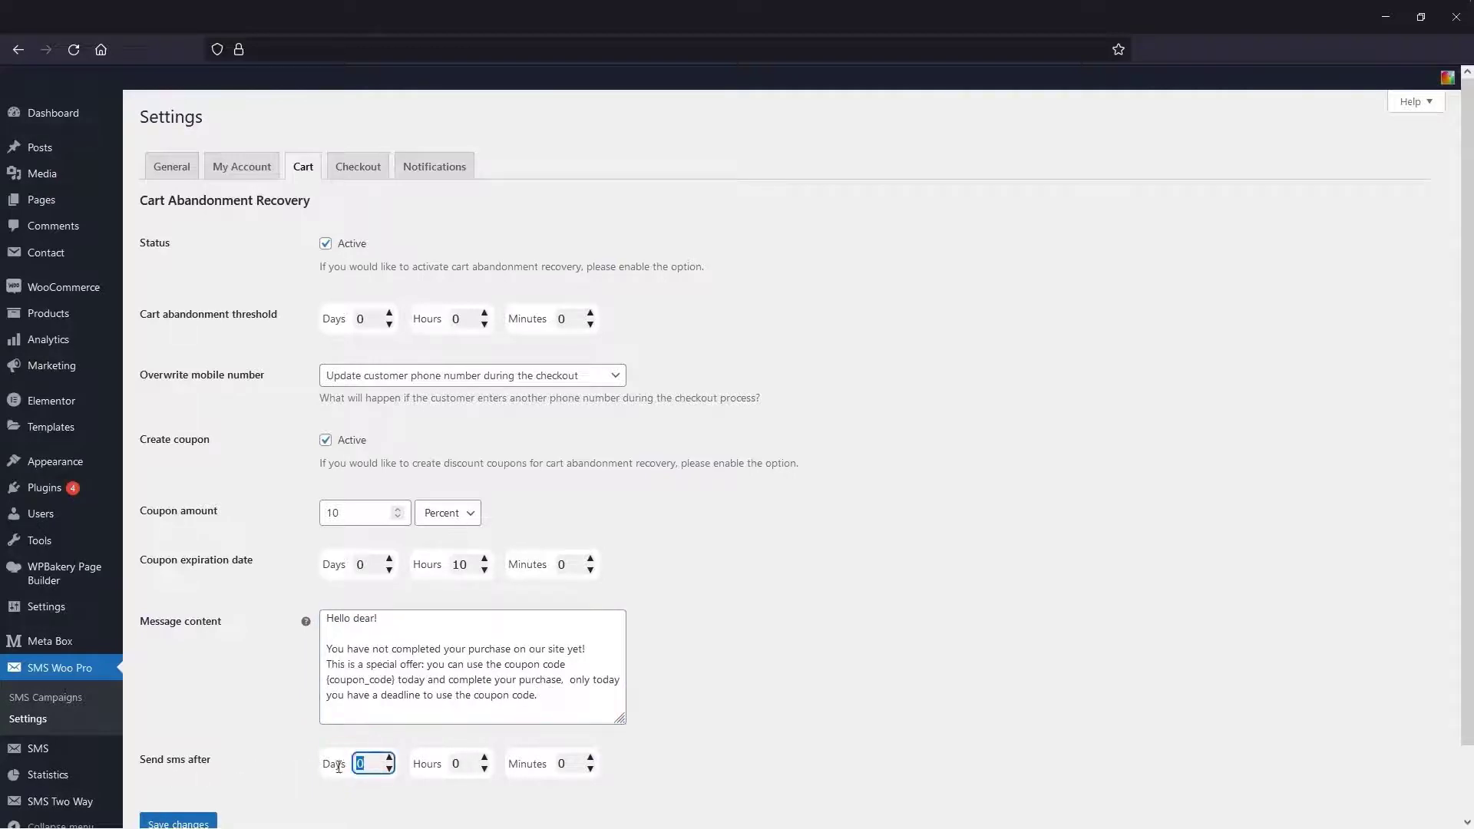
{"action": "left_click", "coordinate": [389, 758]}
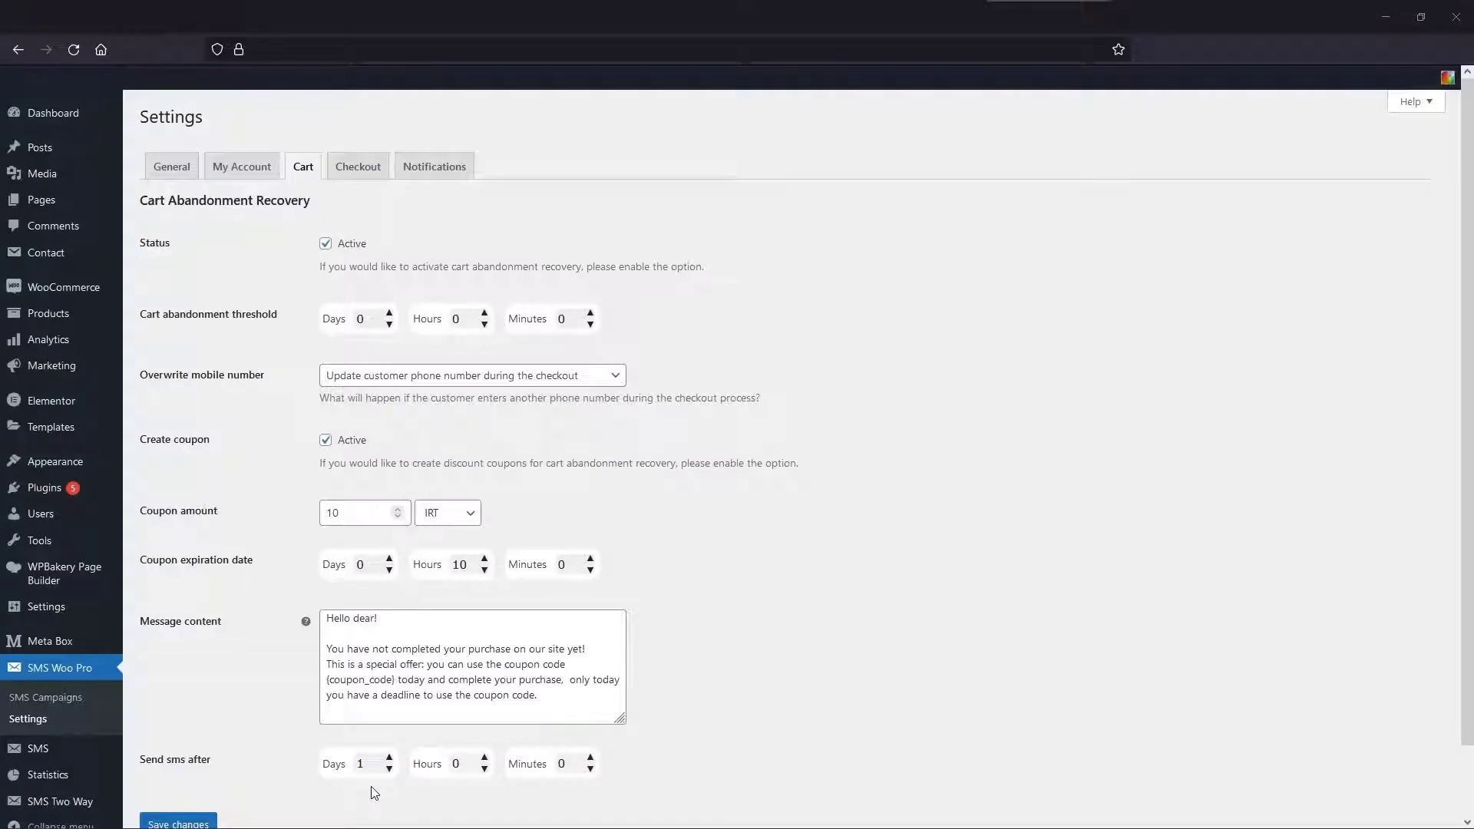
{"action": "left_click", "coordinate": [463, 178]}
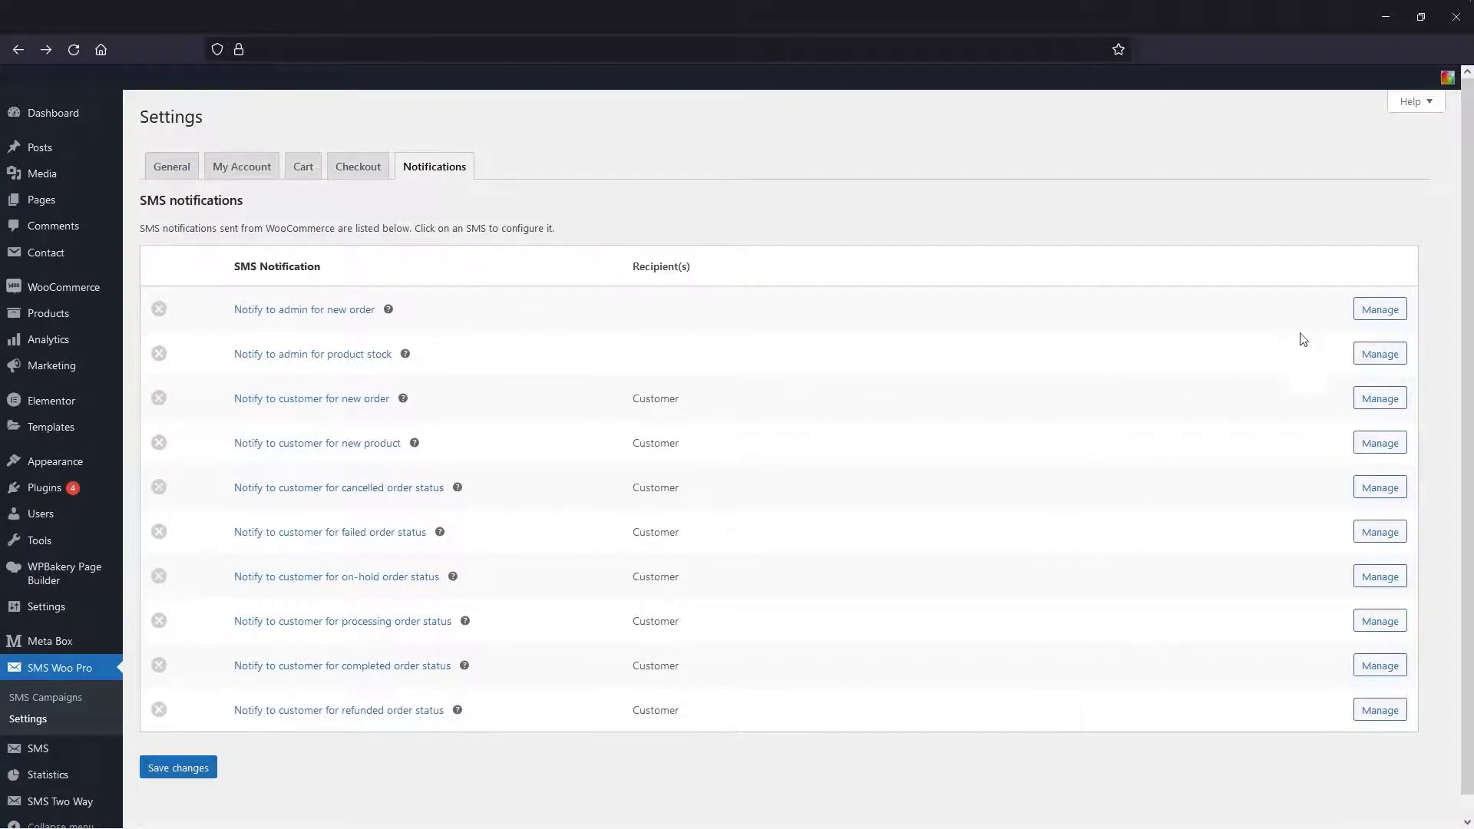
- Enable the admin new-order SMS notification and enter the recipient phone number
{"action": "left_click", "coordinate": [1373, 318]}
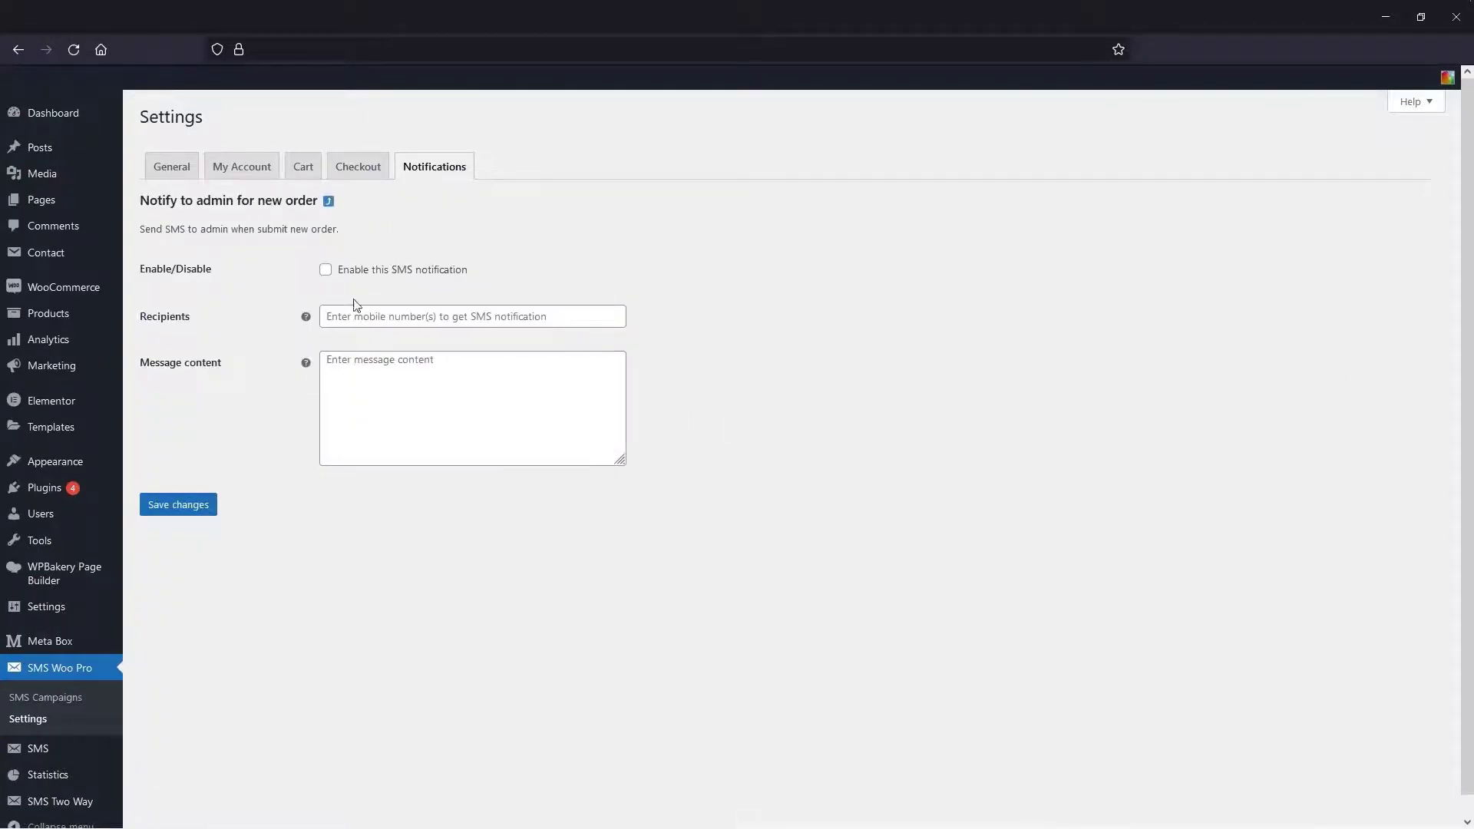
{"action": "left_click", "coordinate": [323, 275]}
{"action": "left_click", "coordinate": [338, 317]}
{"action": "type", "text": "+1-202-555-0150"}
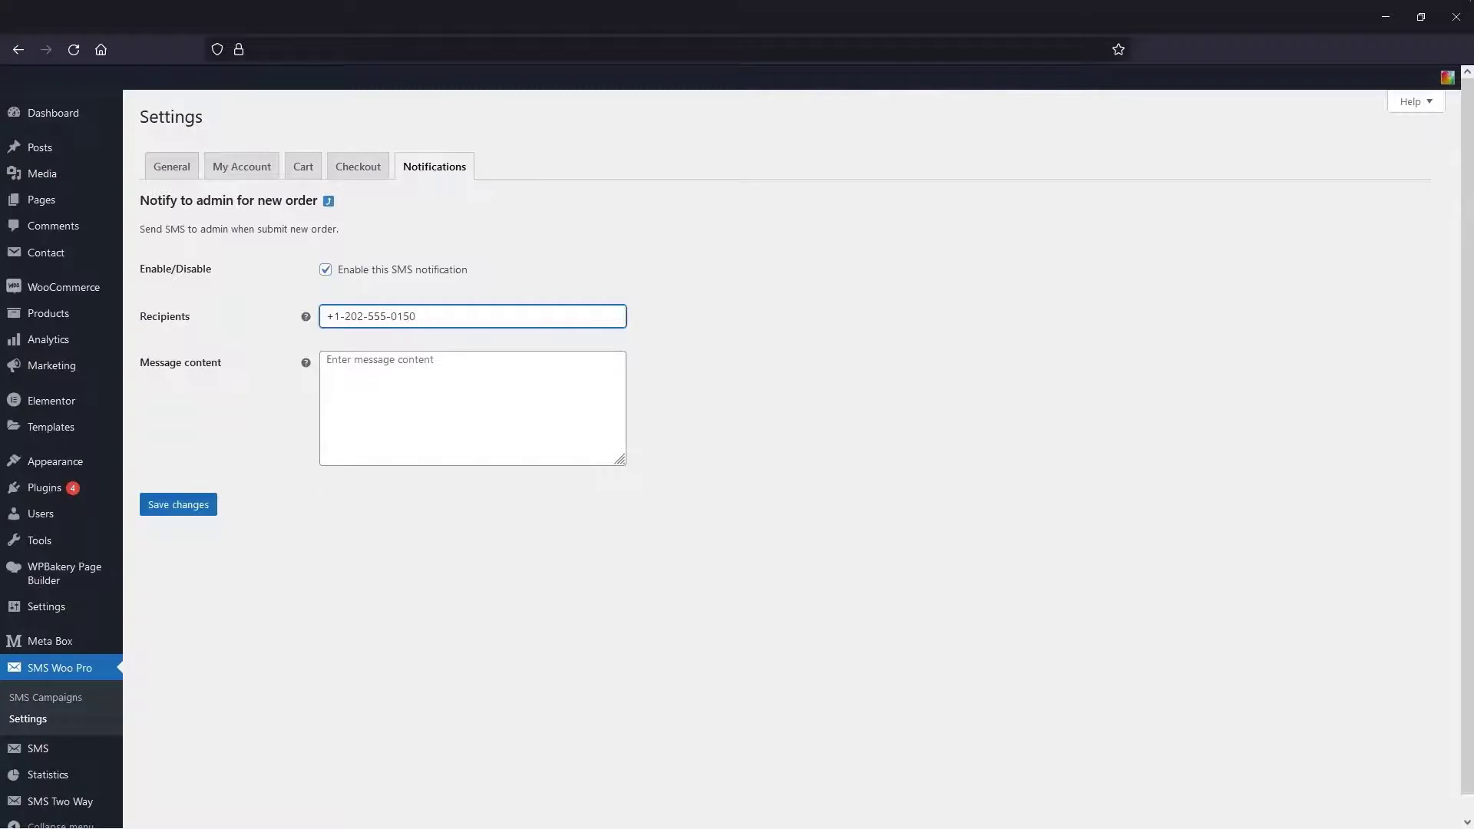
- Start the message with 'New Order:' {order_id} and an order status line with {order_status}
{"action": "left_click", "coordinate": [369, 411]}
{"action": "type", "text": "New Order:"}
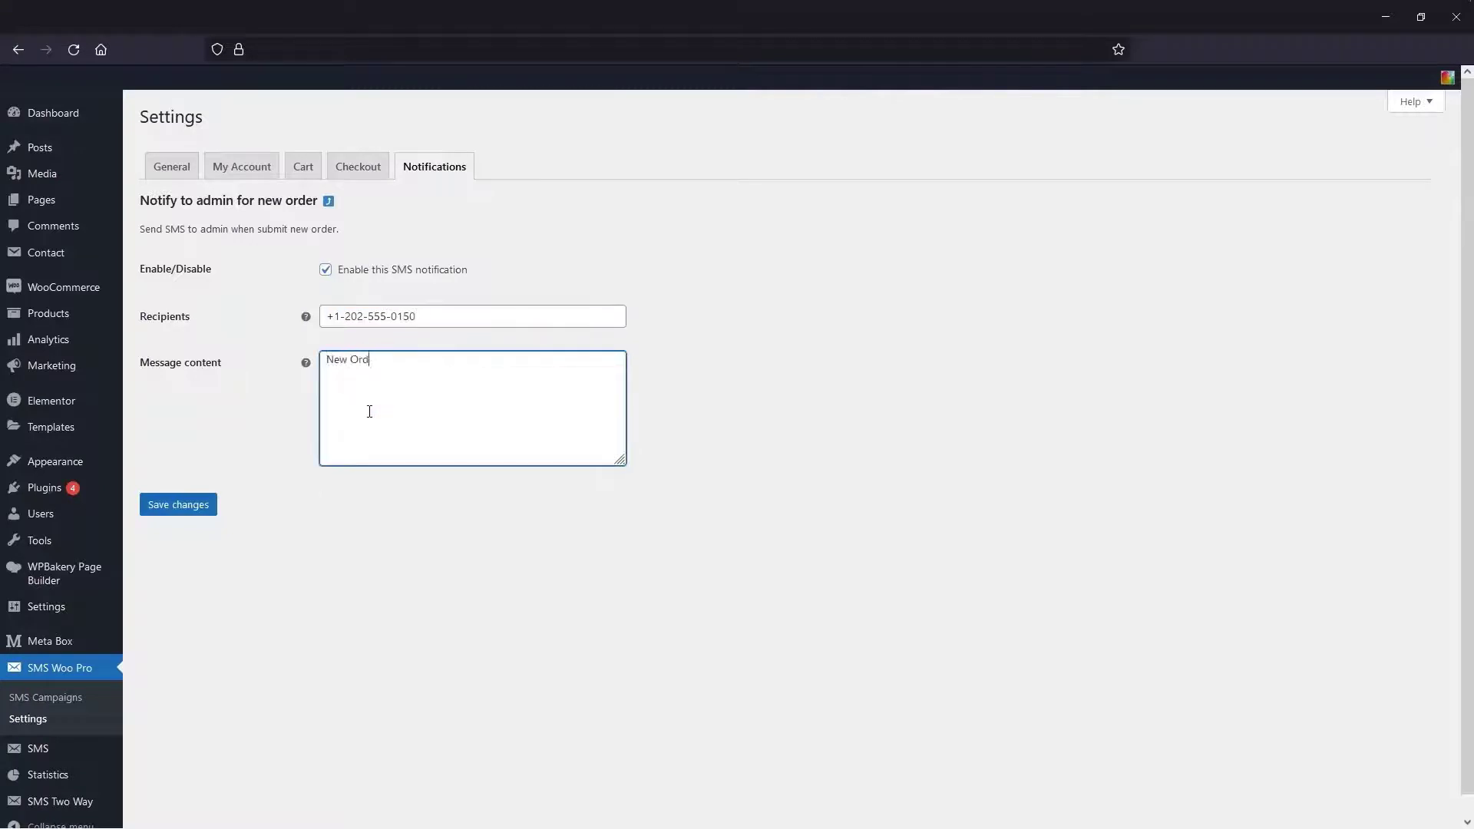
{"action": "mouse_move", "coordinate": [305, 364]}
{"action": "left_click", "coordinate": [298, 415]}
{"action": "key", "text": "Return"}
{"action": "type", "text": "Order Status:"}
{"action": "mouse_move", "coordinate": [305, 364]}
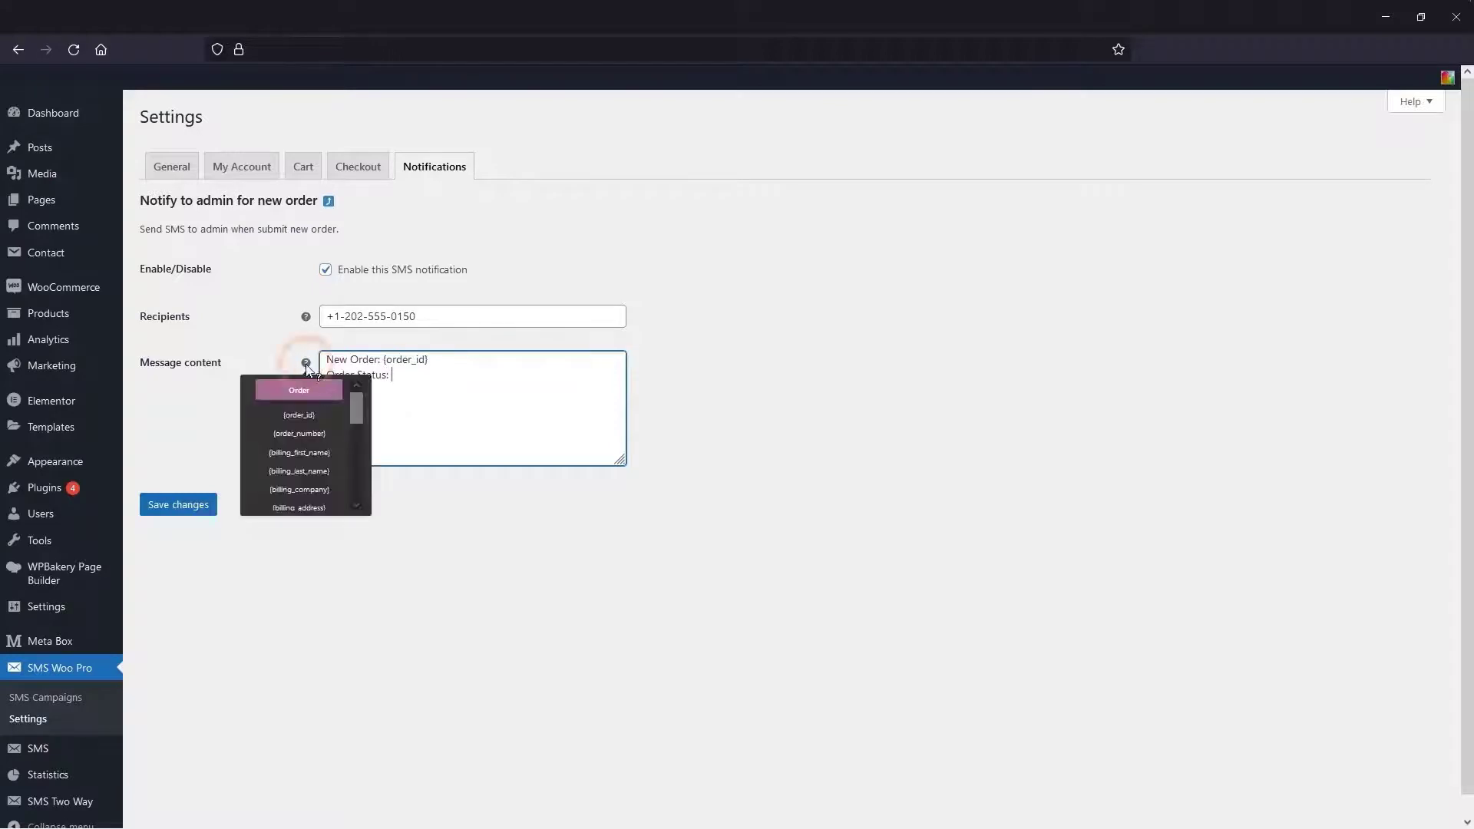
{"action": "scroll", "coordinate": [303, 446], "scroll_direction": "down", "scroll_amount": 5}
{"action": "left_click", "coordinate": [298, 441]}
- Add 'Customer Id:' {customer_id} and 'Customer Email:' {customer_email} lines, then save the notification
{"action": "key", "text": "Return"}
{"action": "key", "text": "Return"}
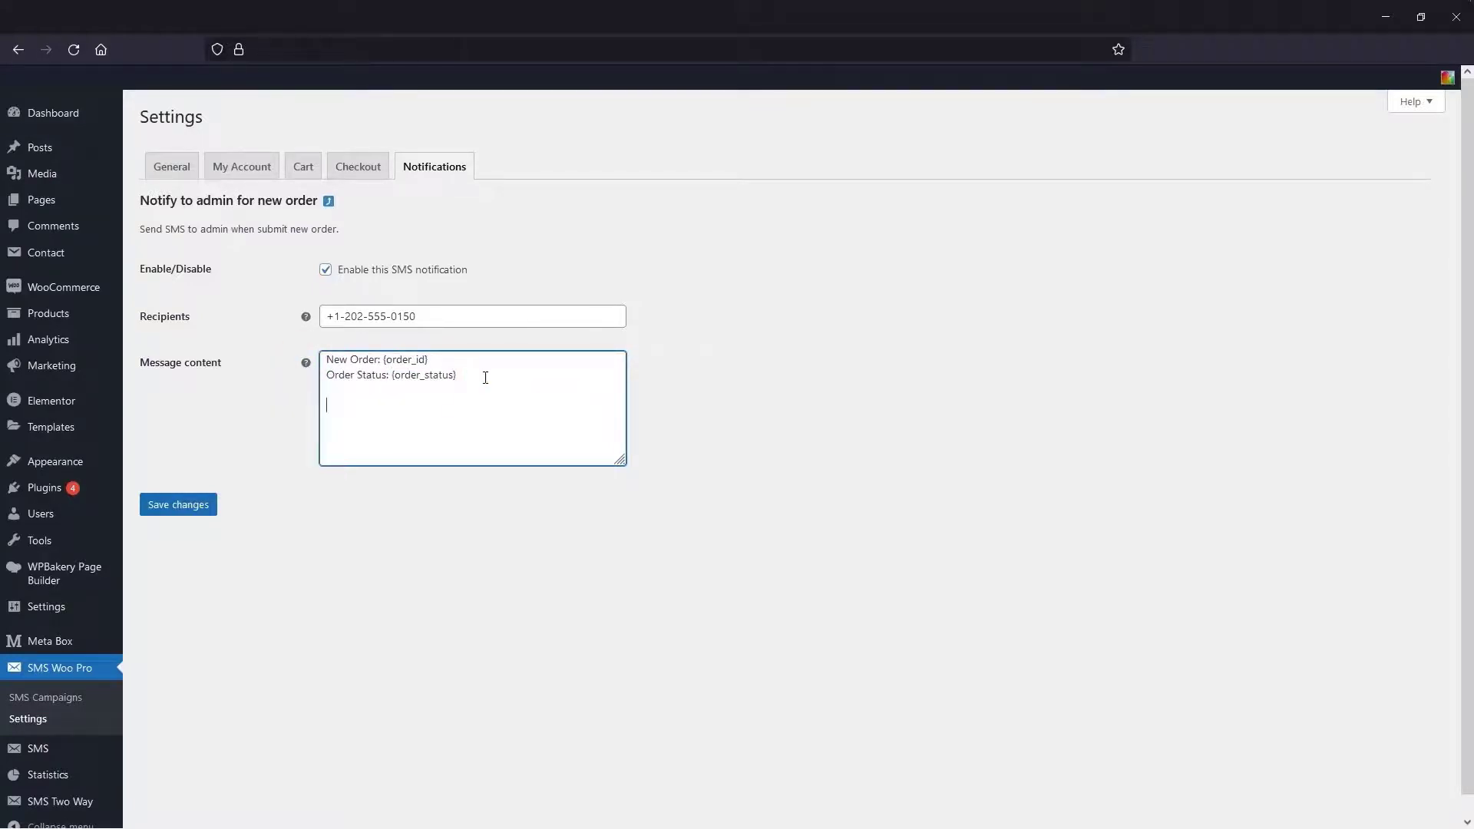
{"action": "type", "text": "Customer Id:"}
{"action": "mouse_move", "coordinate": [304, 362]}
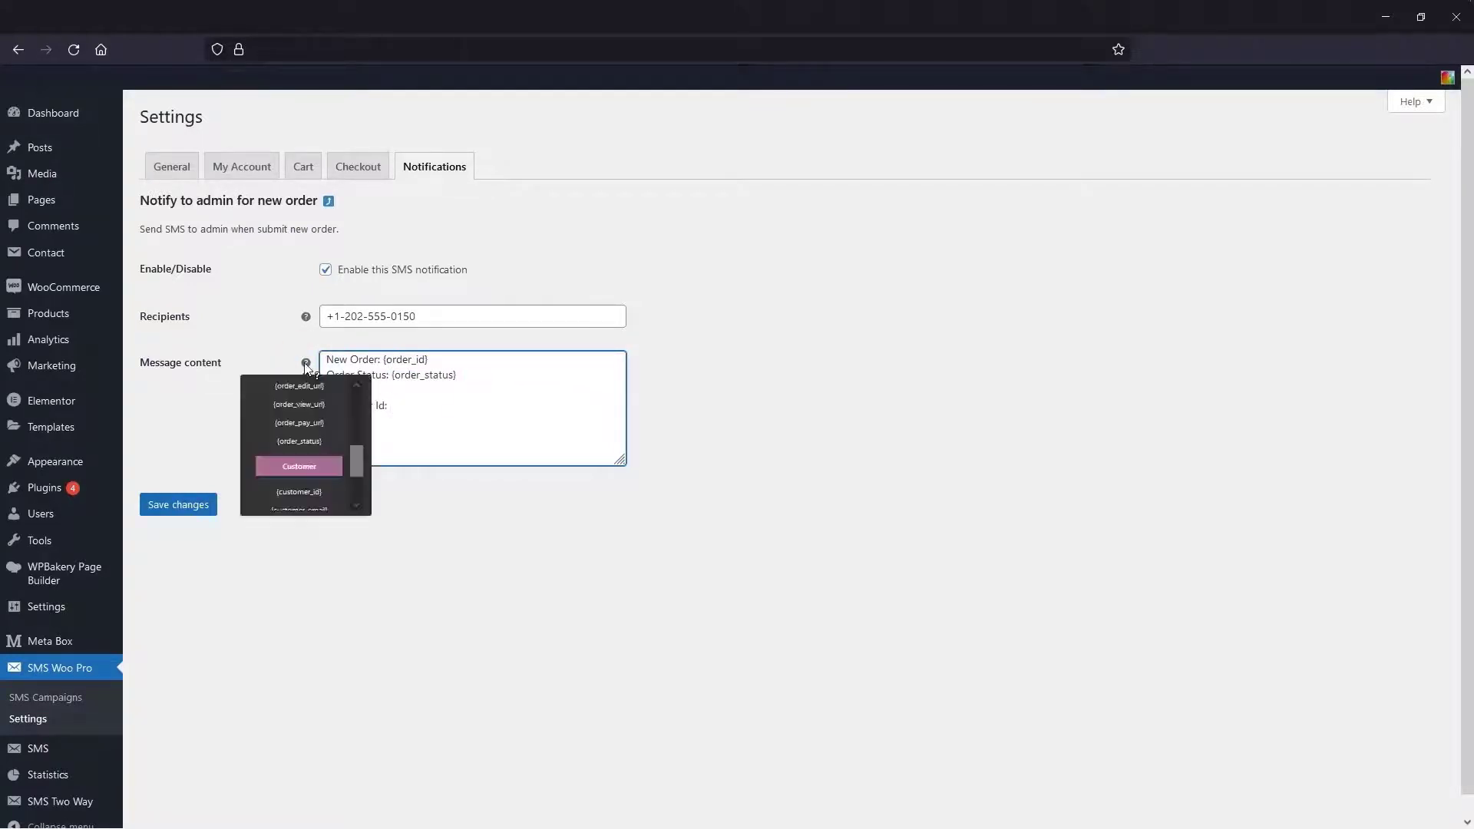
{"action": "left_click", "coordinate": [308, 468]}
{"action": "key", "text": "Return"}
{"action": "type", "text": "Customer Email:"}
{"action": "mouse_move", "coordinate": [306, 363]}
{"action": "scroll", "coordinate": [356, 454], "scroll_direction": "down", "scroll_amount": 2}
{"action": "left_click", "coordinate": [357, 483]}
{"action": "left_click", "coordinate": [206, 517]}
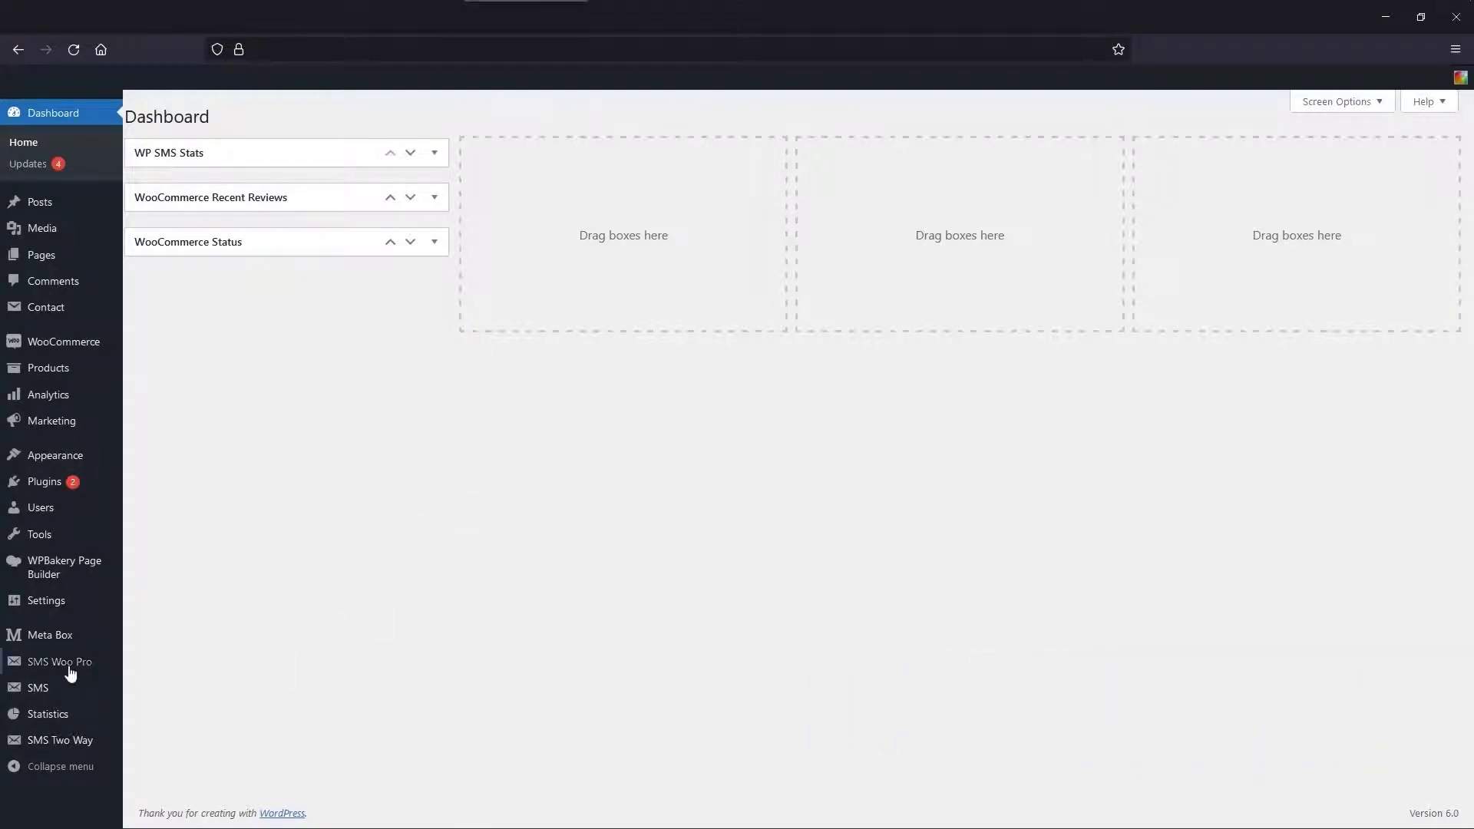
- Add a new SMS campaign titled 'Send SMS when order has discount code (Sfw55qa)'
{"action": "mouse_move", "coordinate": [62, 665]}
{"action": "left_click", "coordinate": [171, 673]}
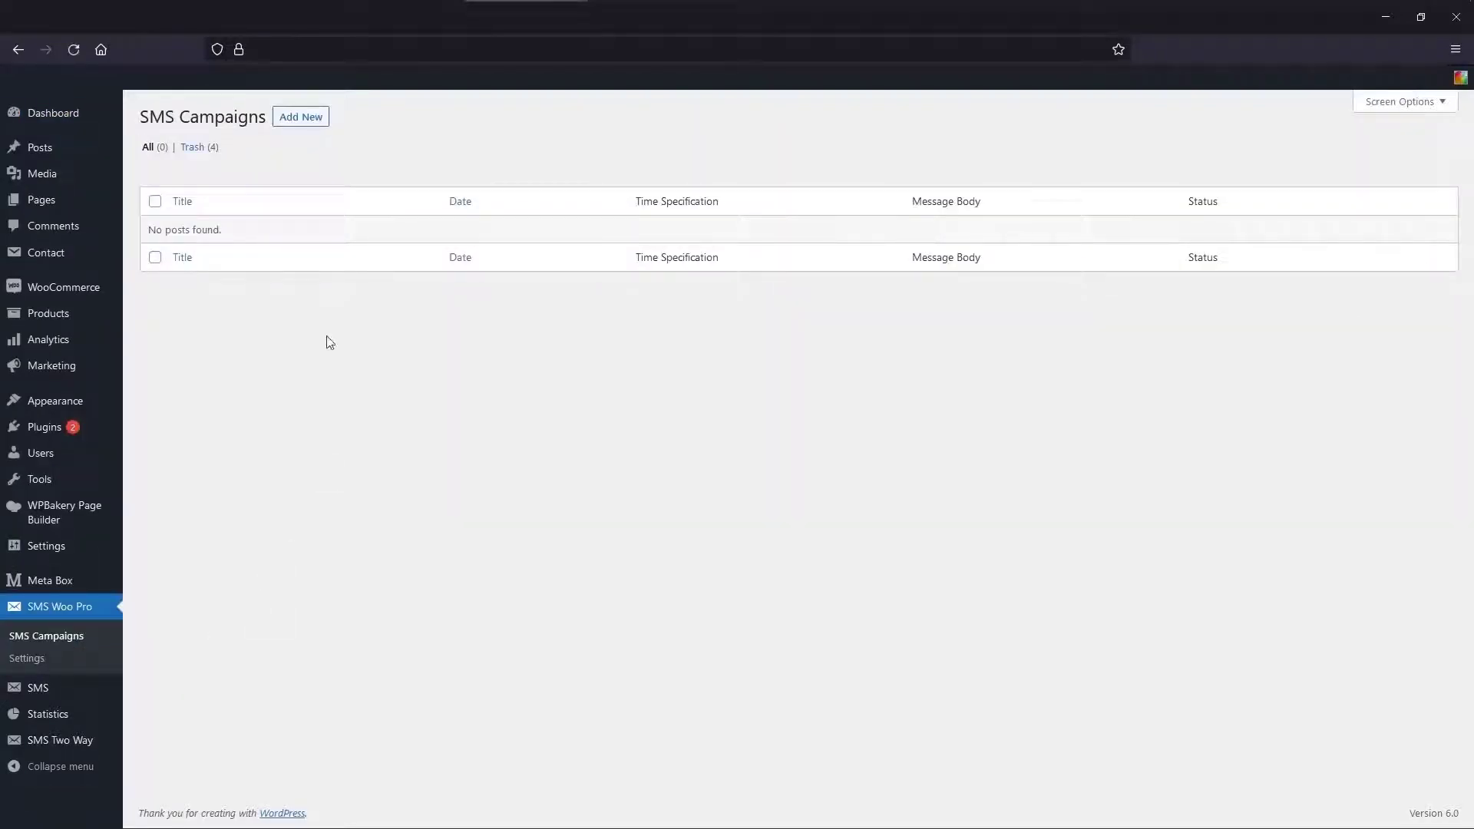
{"action": "left_click", "coordinate": [308, 120]}
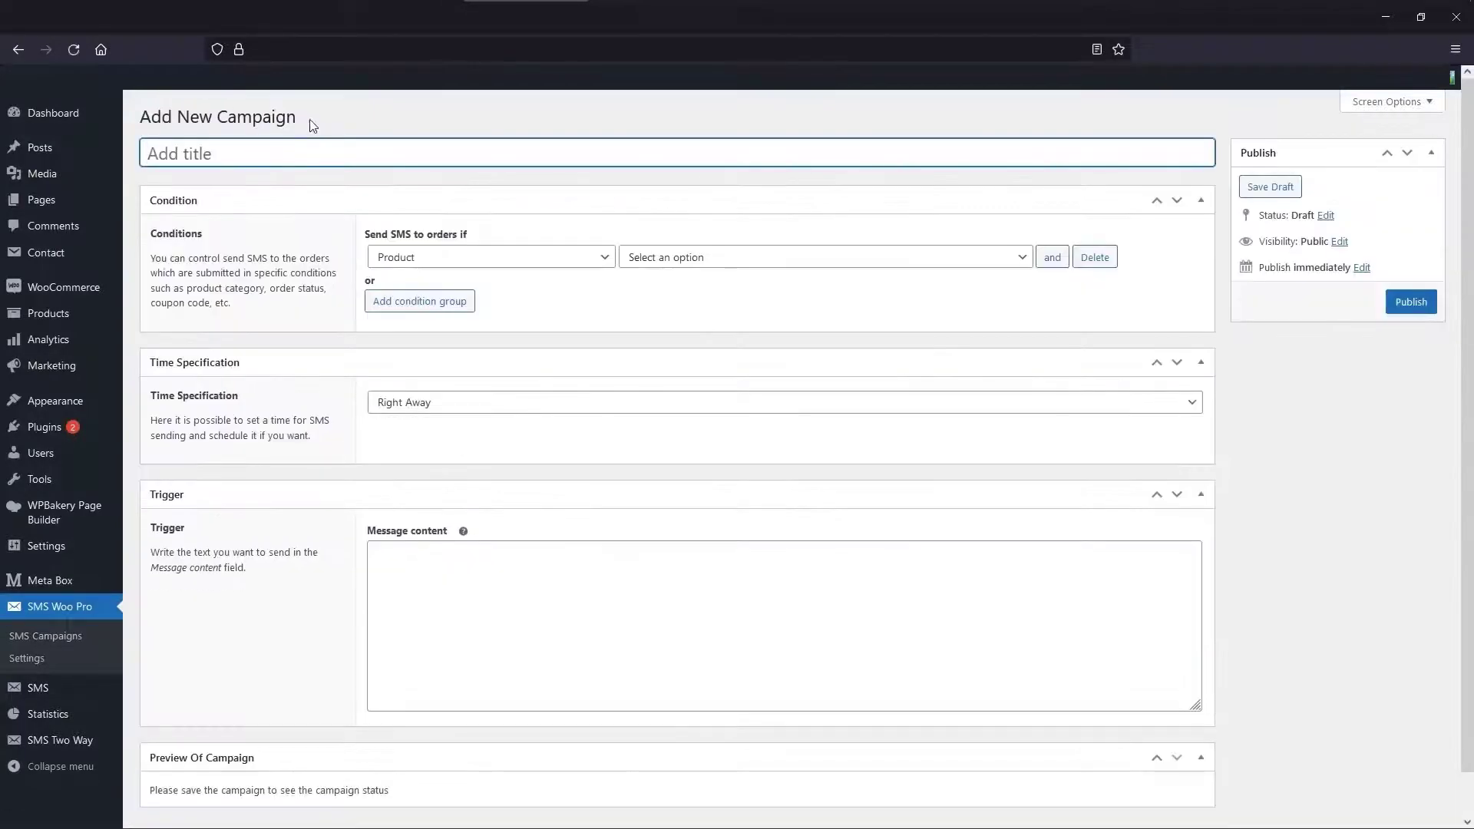
{"action": "type", "text": "Send SMS"}
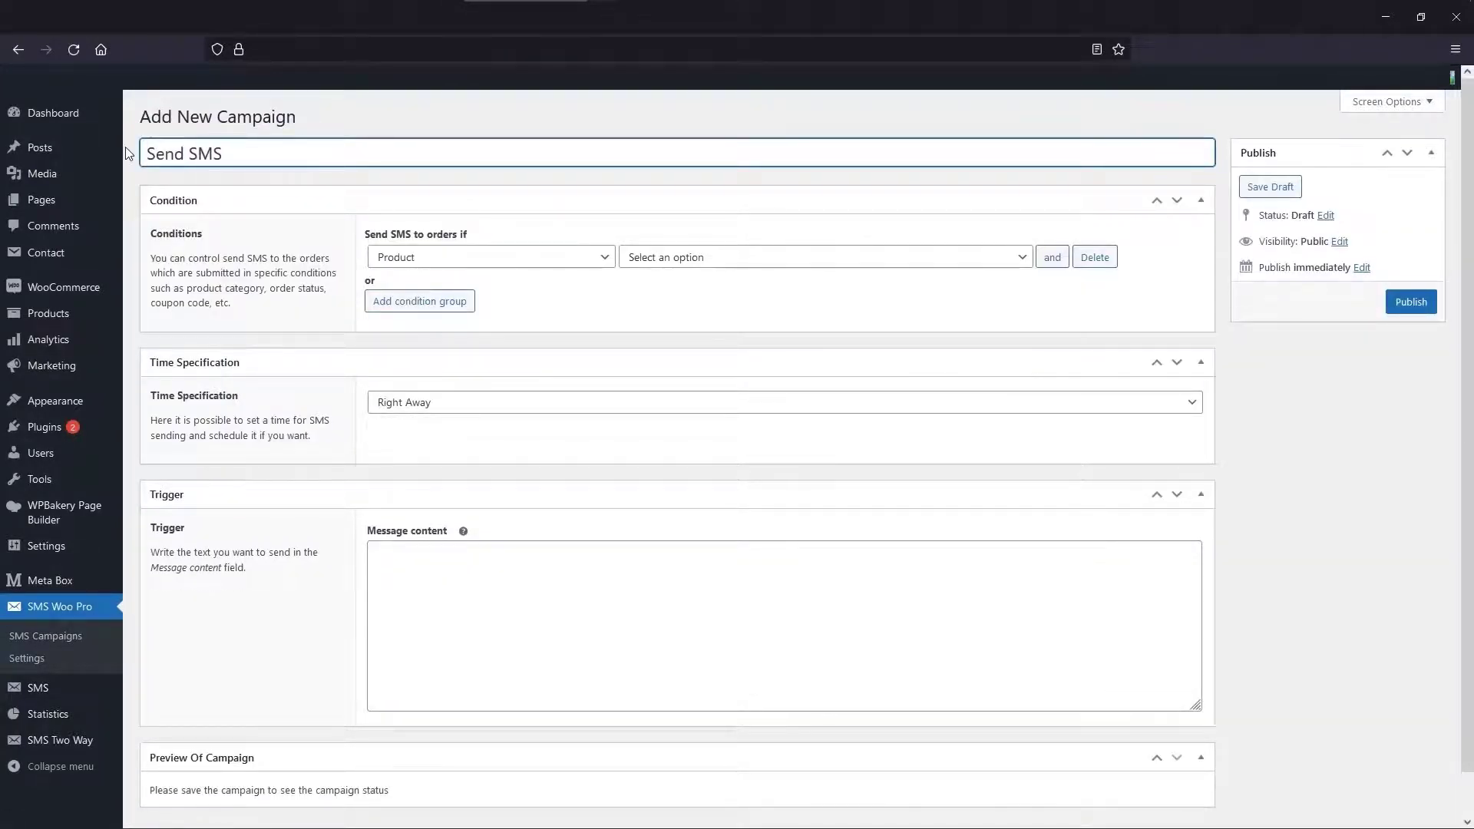
{"action": "type", "text": " when order has discount code"}
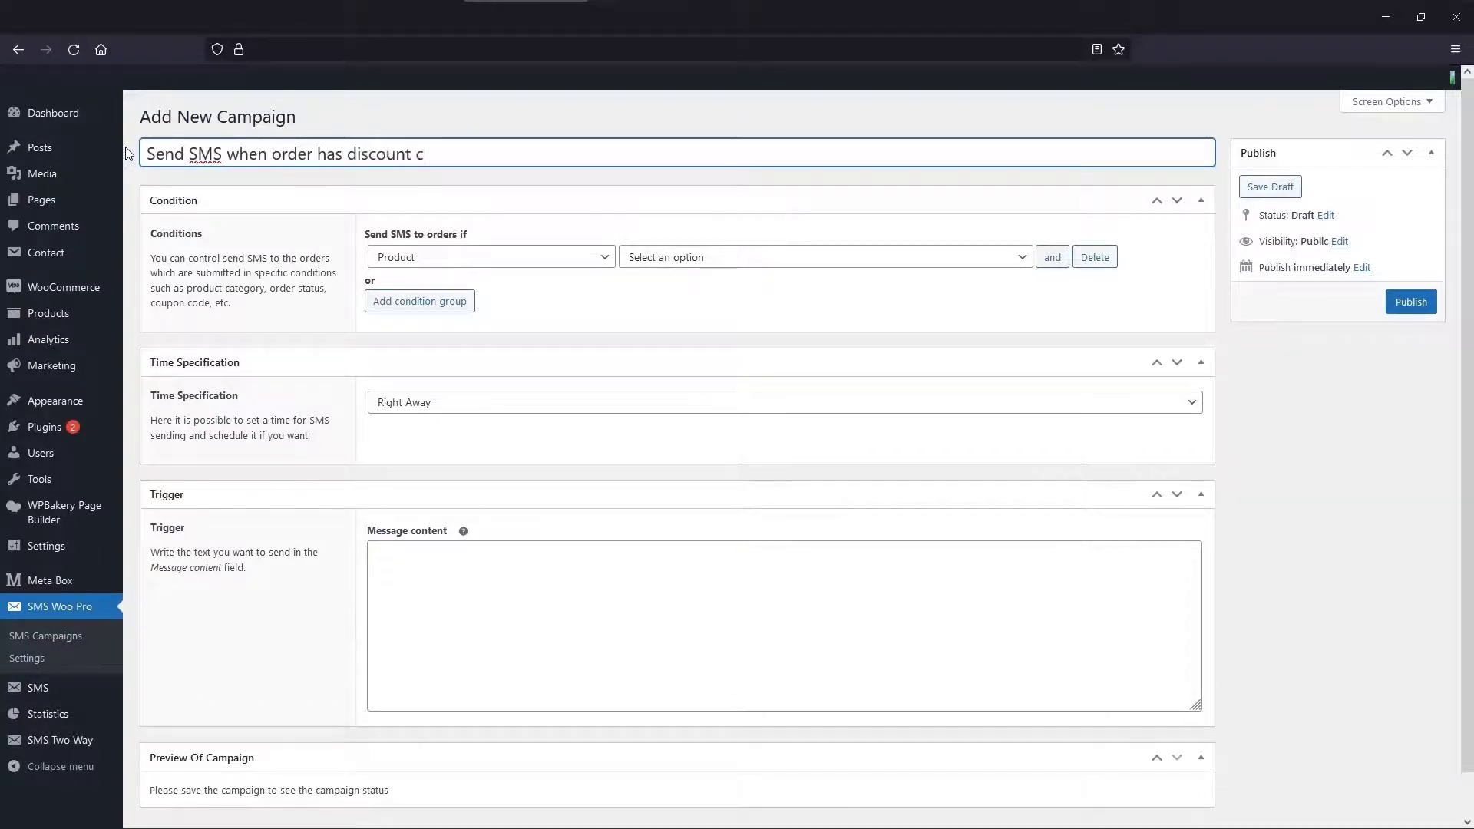
{"action": "type", "text": " (Sfw55qa)"}
{"action": "key", "text": "Left"}
{"action": "type", "text": "Sfw55qa"}
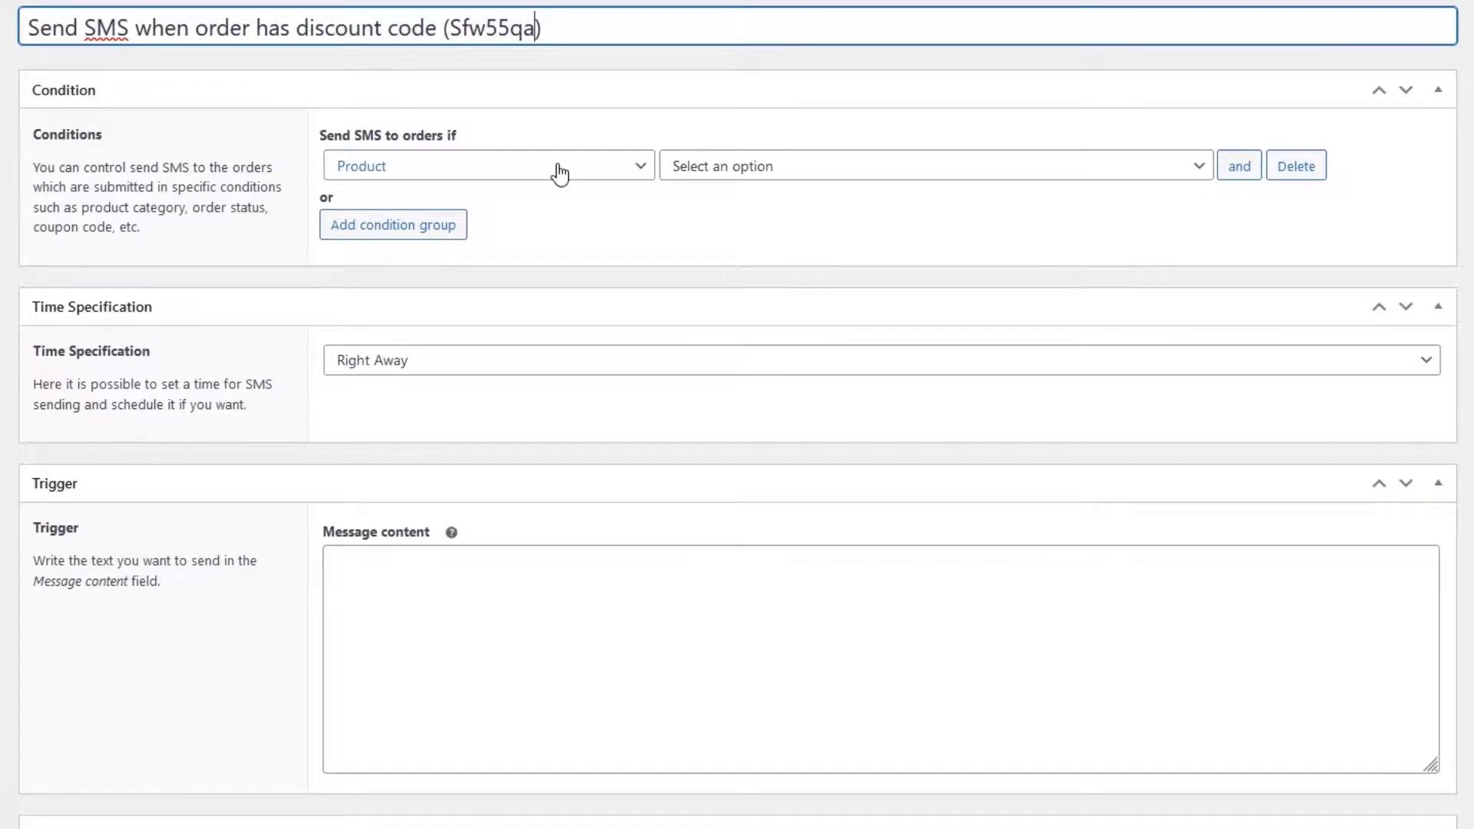
- Set the campaign's first condition to coupon code sfw55qa
{"action": "left_click", "coordinate": [560, 174]}
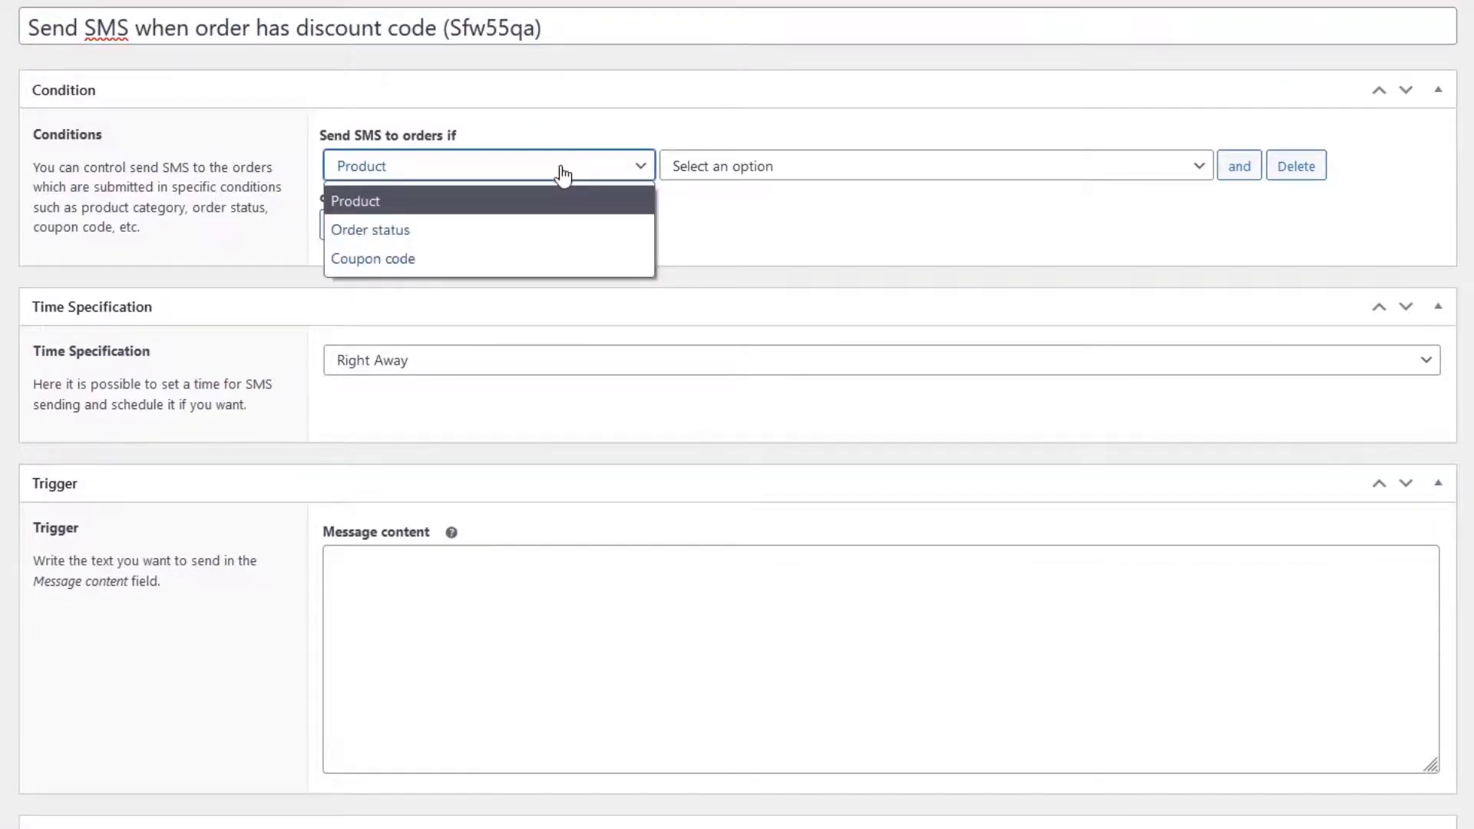
{"action": "left_click", "coordinate": [579, 261]}
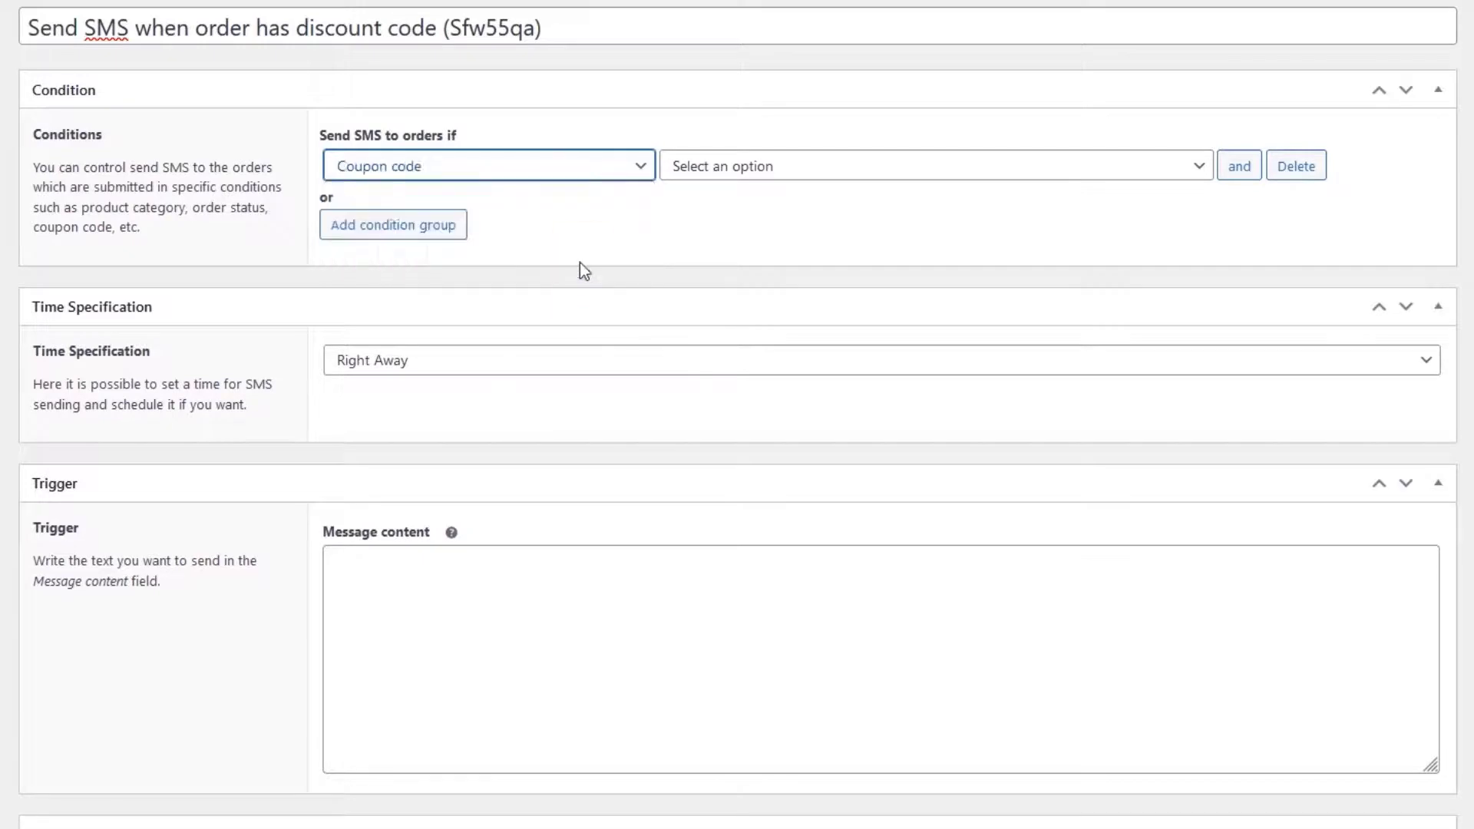
{"action": "left_click", "coordinate": [787, 165]}
{"action": "left_click", "coordinate": [806, 229]}
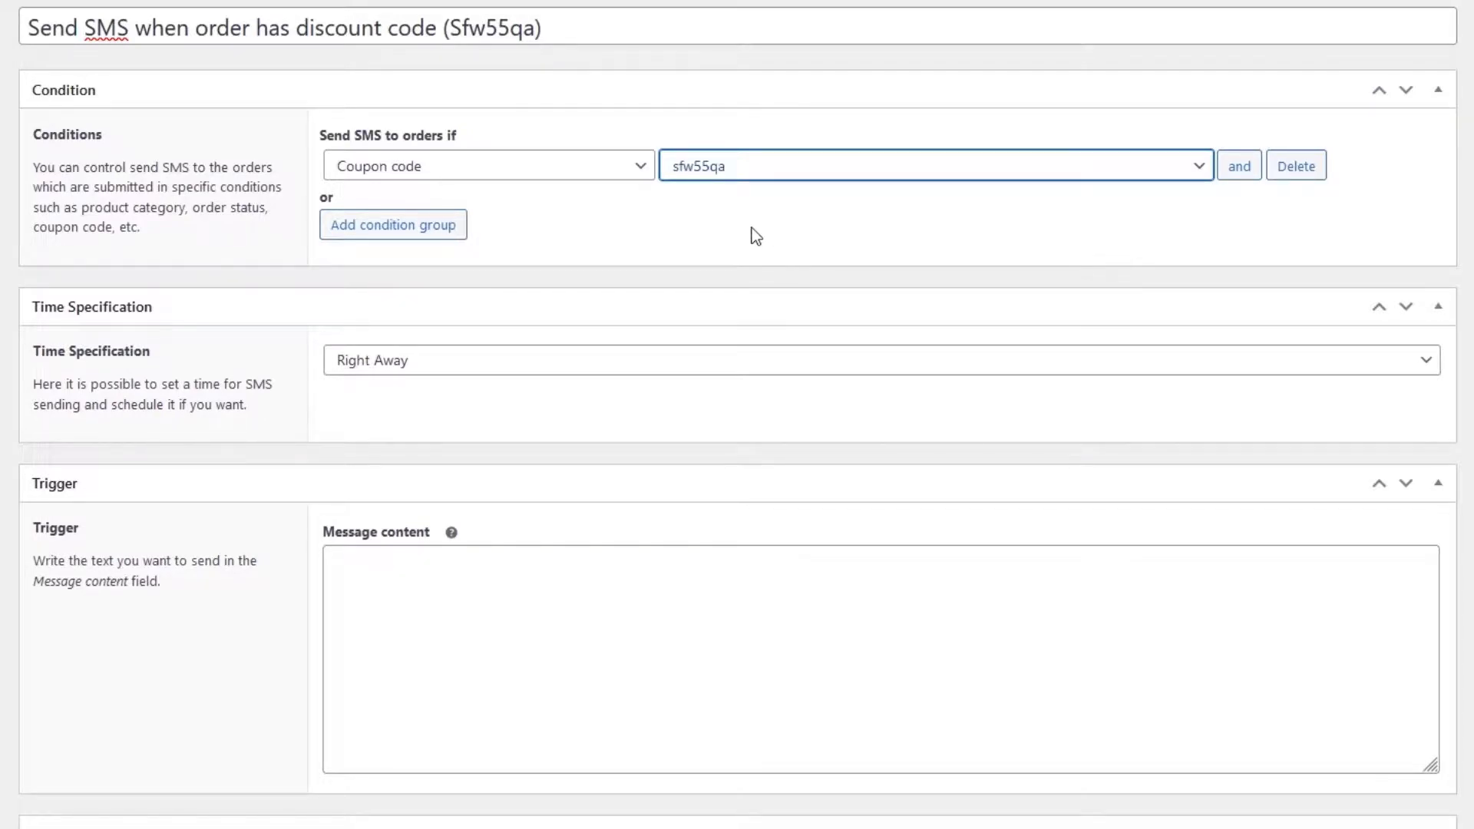
- Add condition groups for product Test and for order status Processing
{"action": "left_click", "coordinate": [413, 231]}
{"action": "left_click", "coordinate": [416, 246]}
{"action": "left_click", "coordinate": [418, 259]}
{"action": "left_click", "coordinate": [794, 245]}
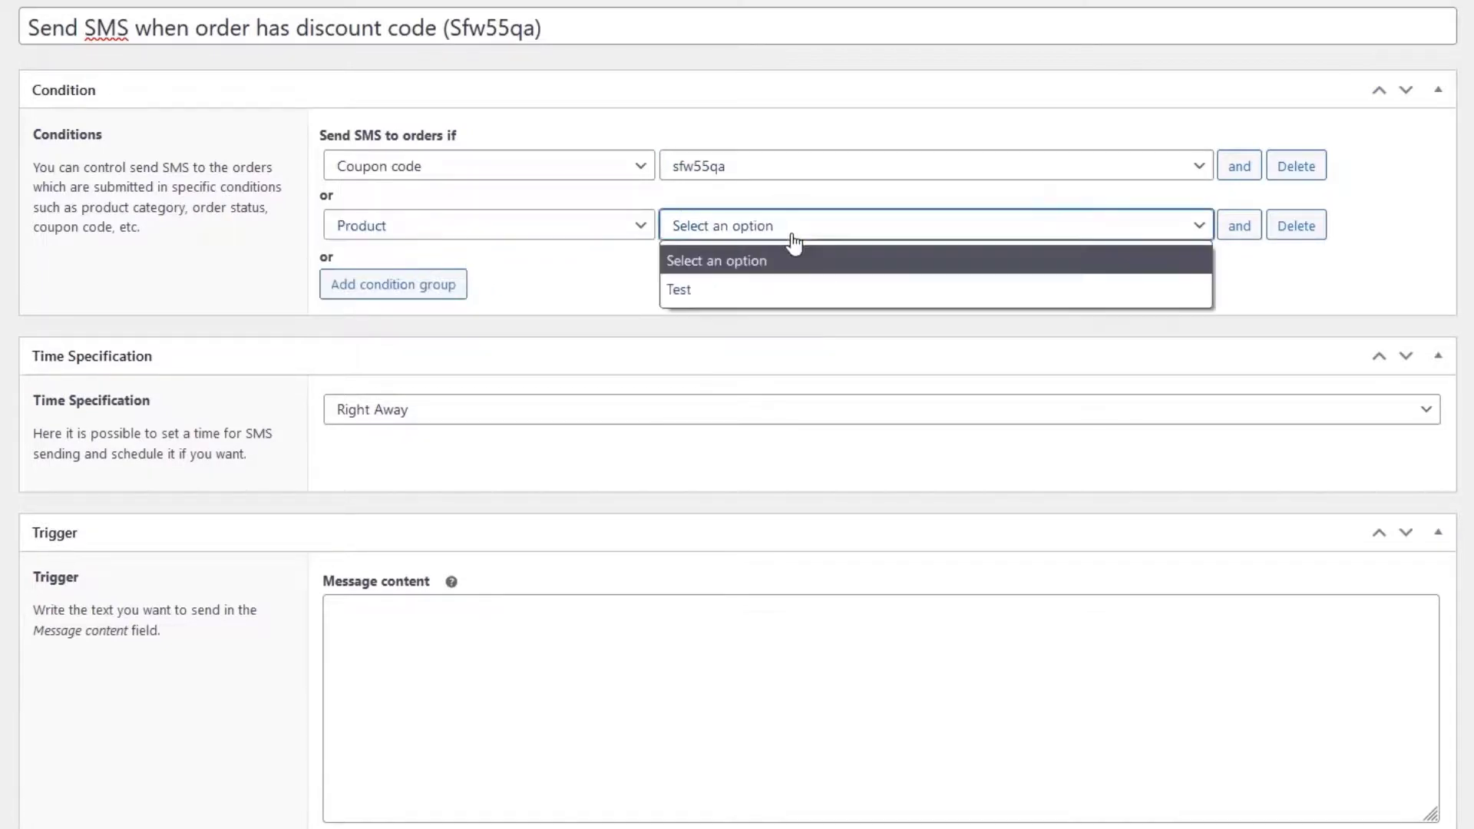
{"action": "left_click", "coordinate": [804, 288]}
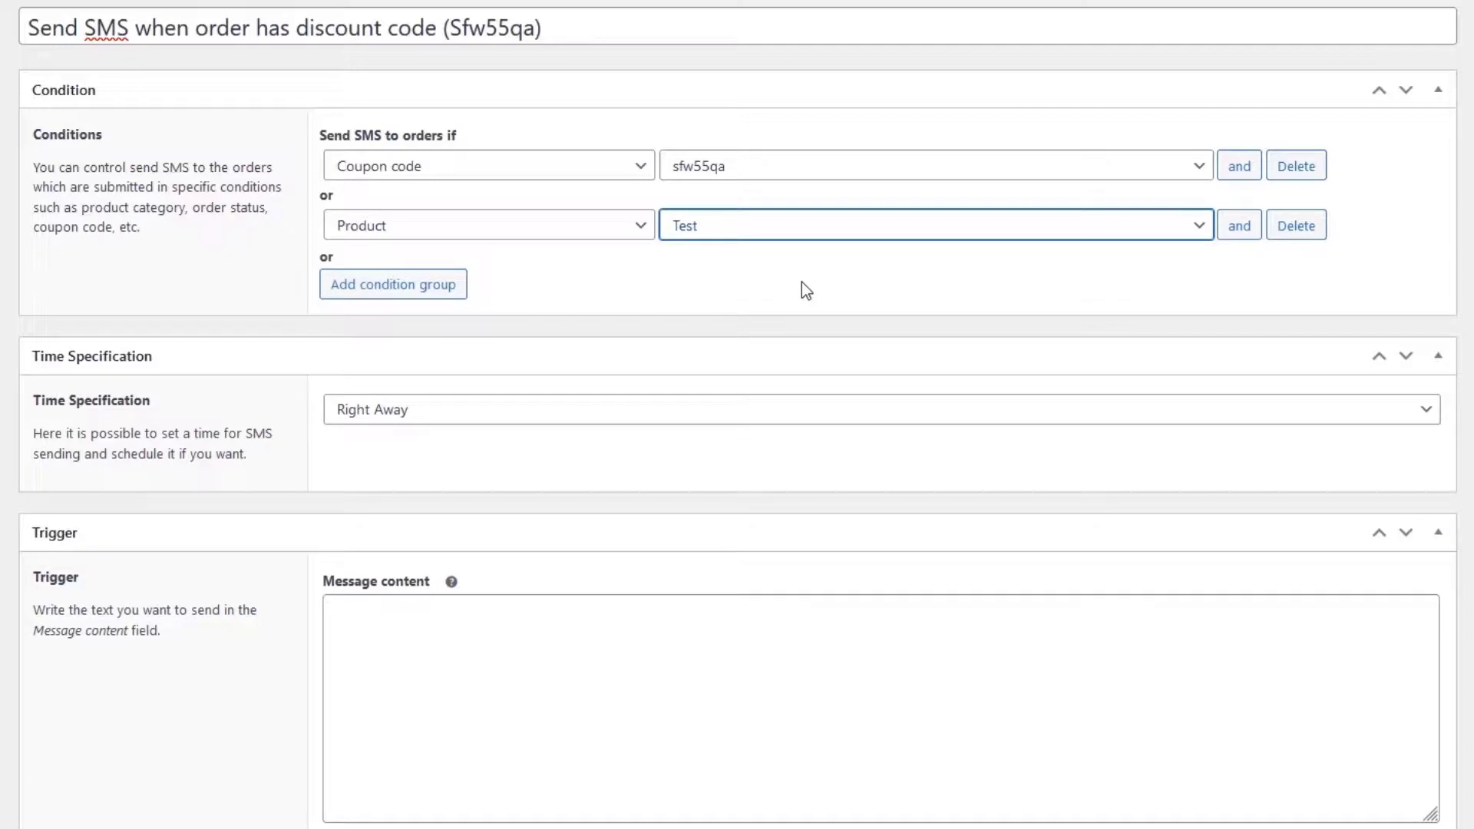
{"action": "left_click", "coordinate": [421, 289]}
{"action": "left_click", "coordinate": [421, 290]}
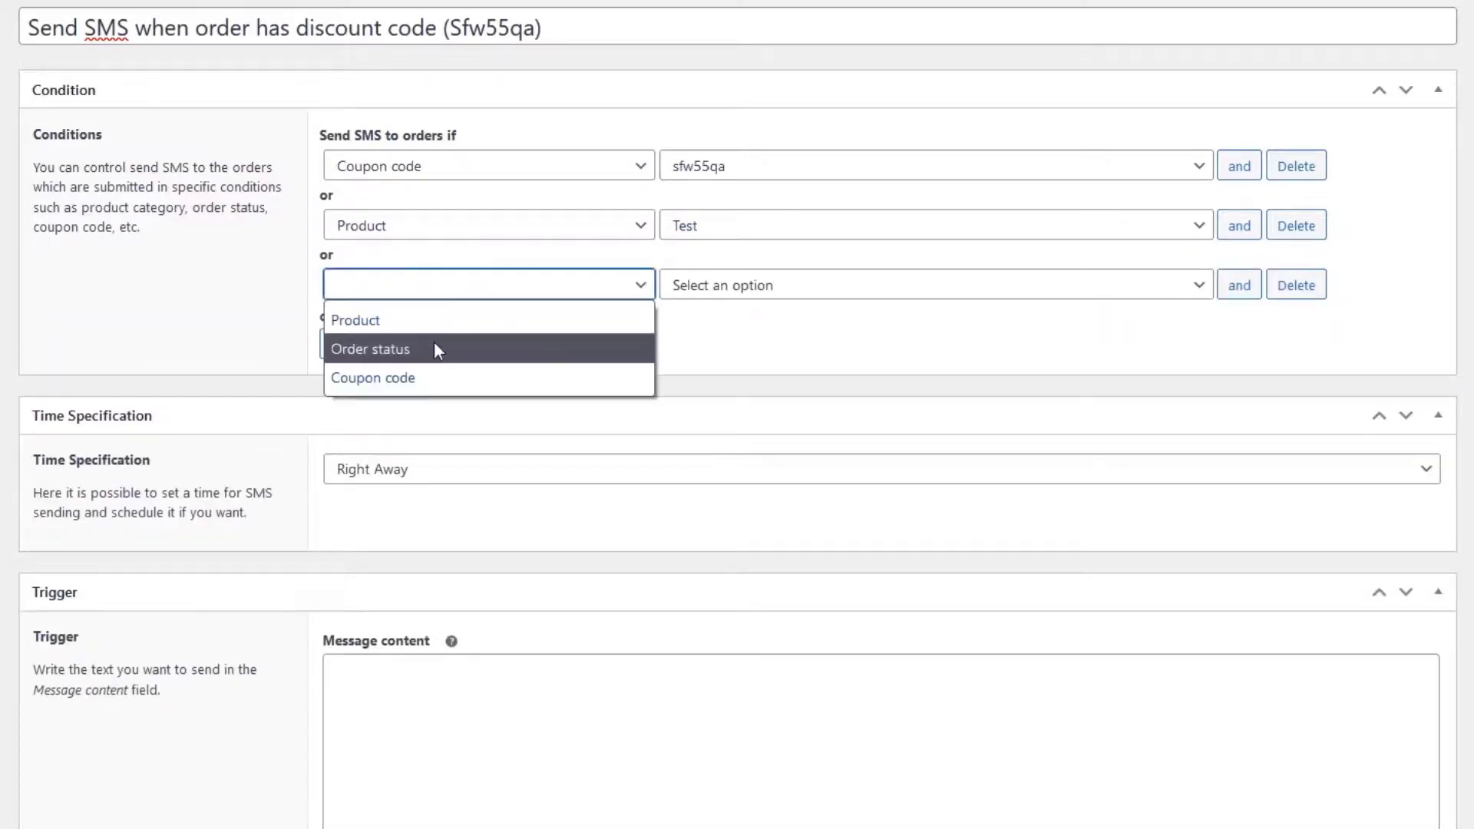
{"action": "left_click", "coordinate": [440, 351]}
{"action": "left_click", "coordinate": [754, 294]}
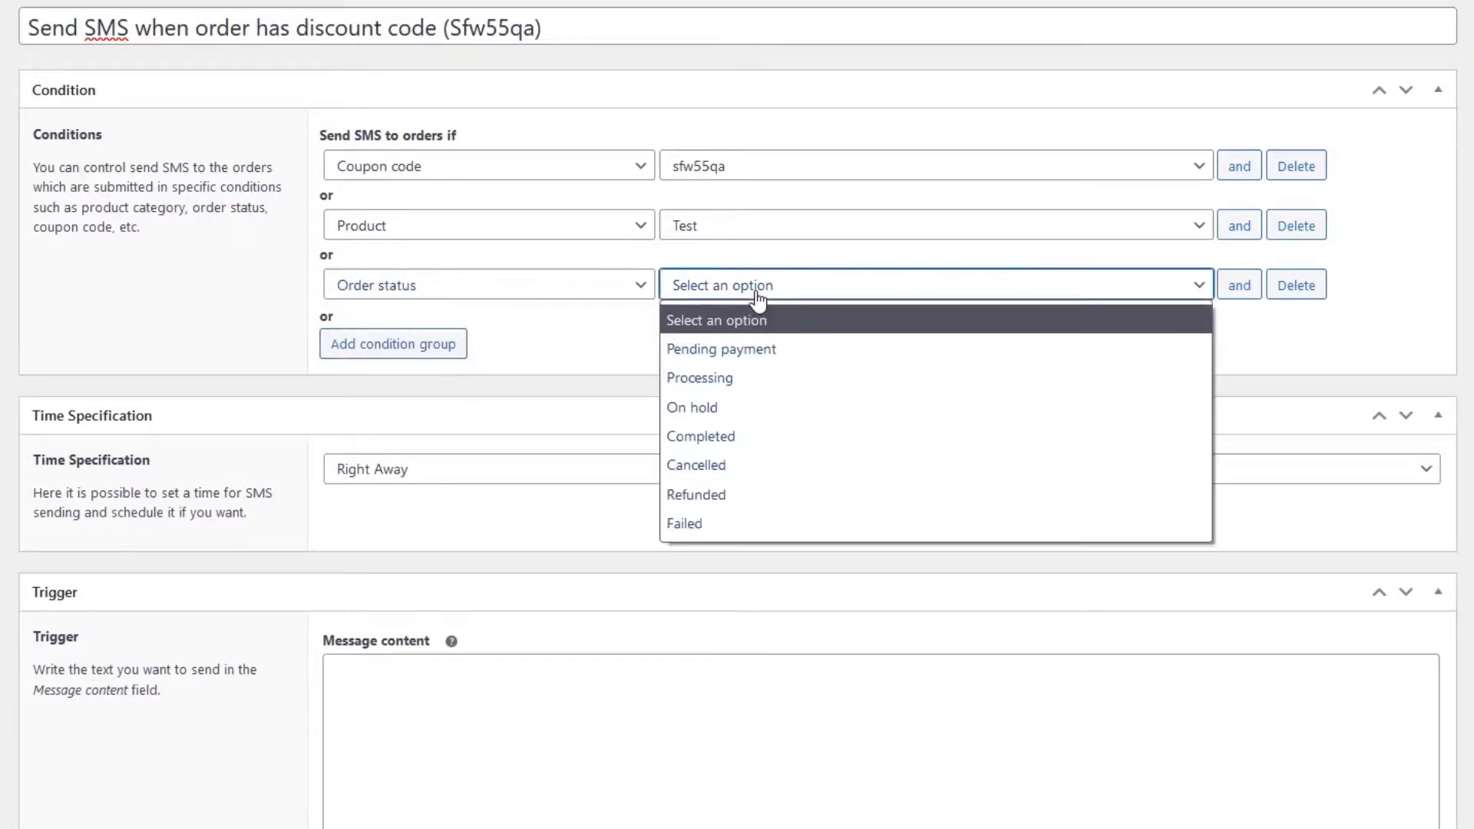
{"action": "left_click", "coordinate": [801, 380]}
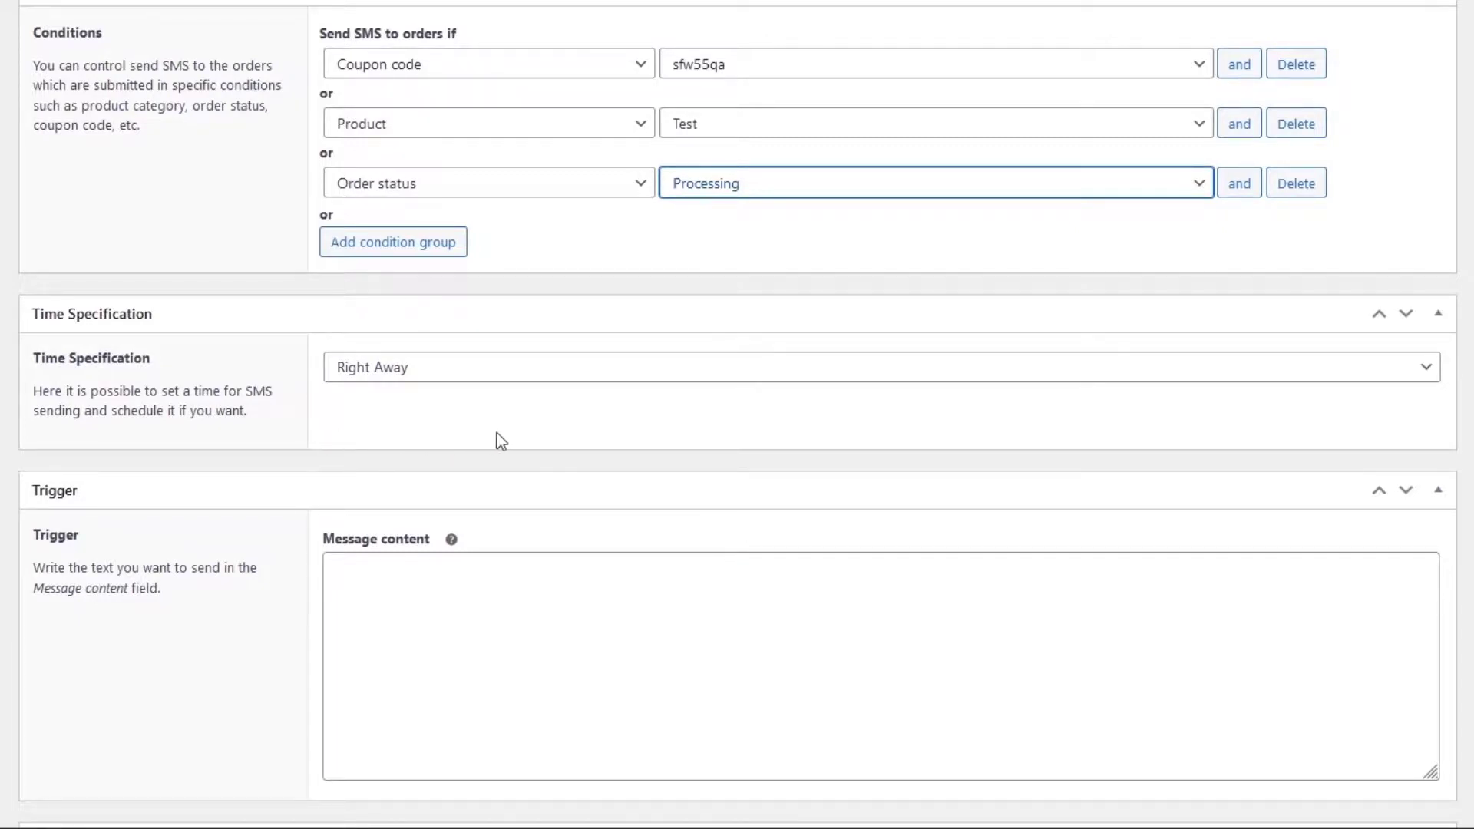
- Set the campaign's time specification to After Placing Order
{"action": "left_click", "coordinate": [605, 378]}
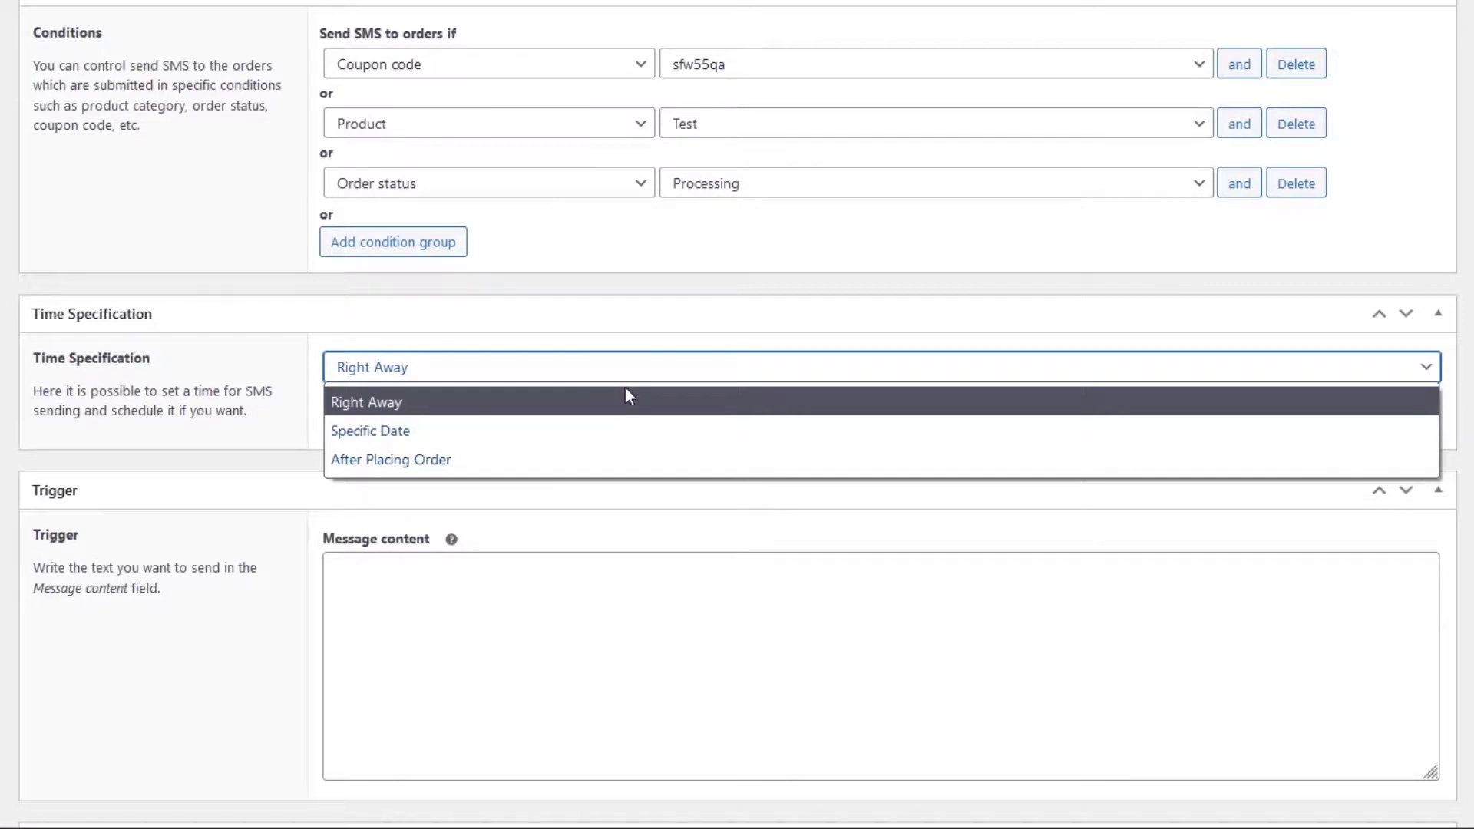
{"action": "left_click", "coordinate": [638, 471]}
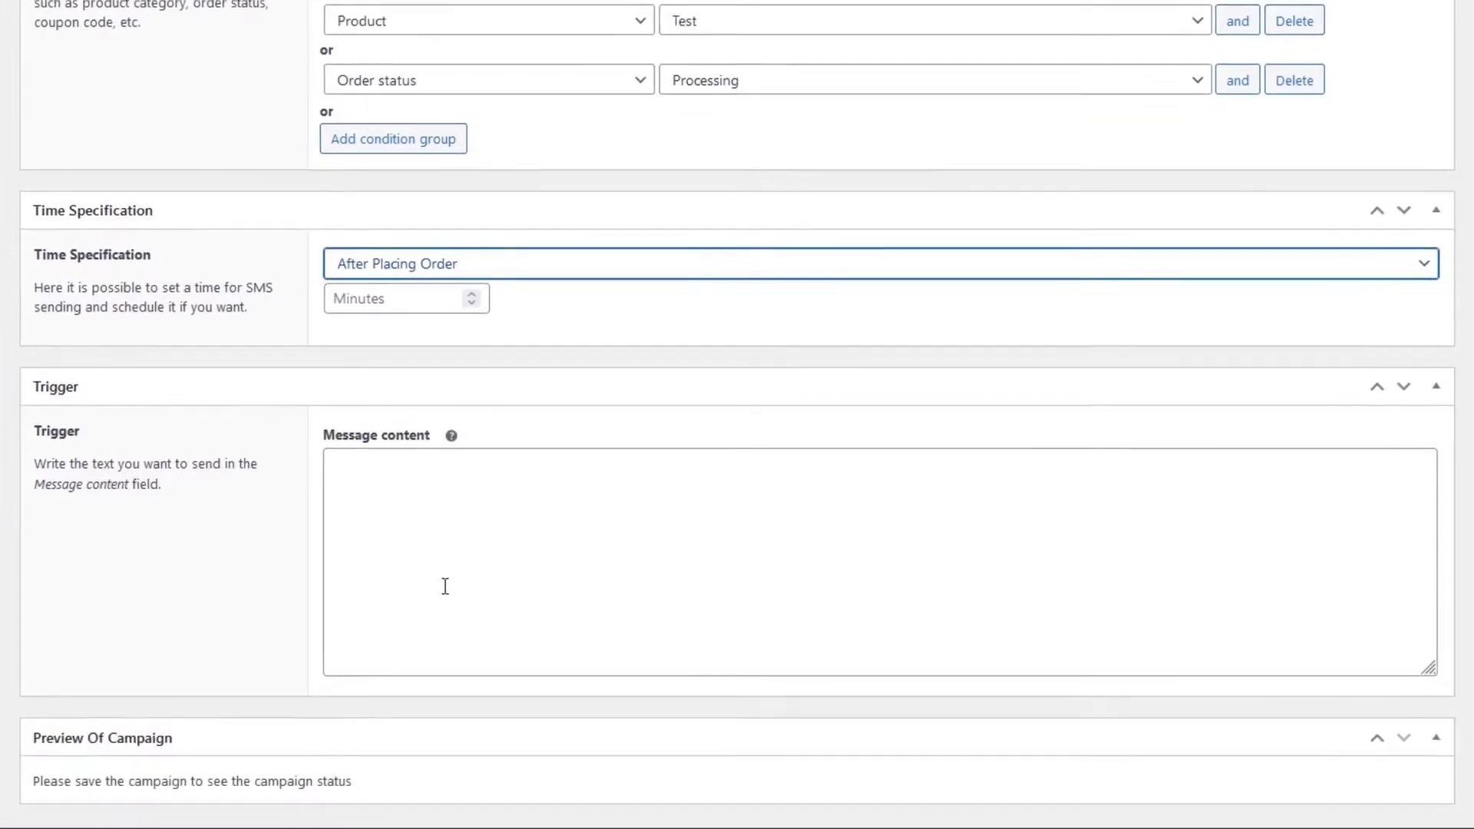
{"action": "left_click", "coordinate": [446, 691]}
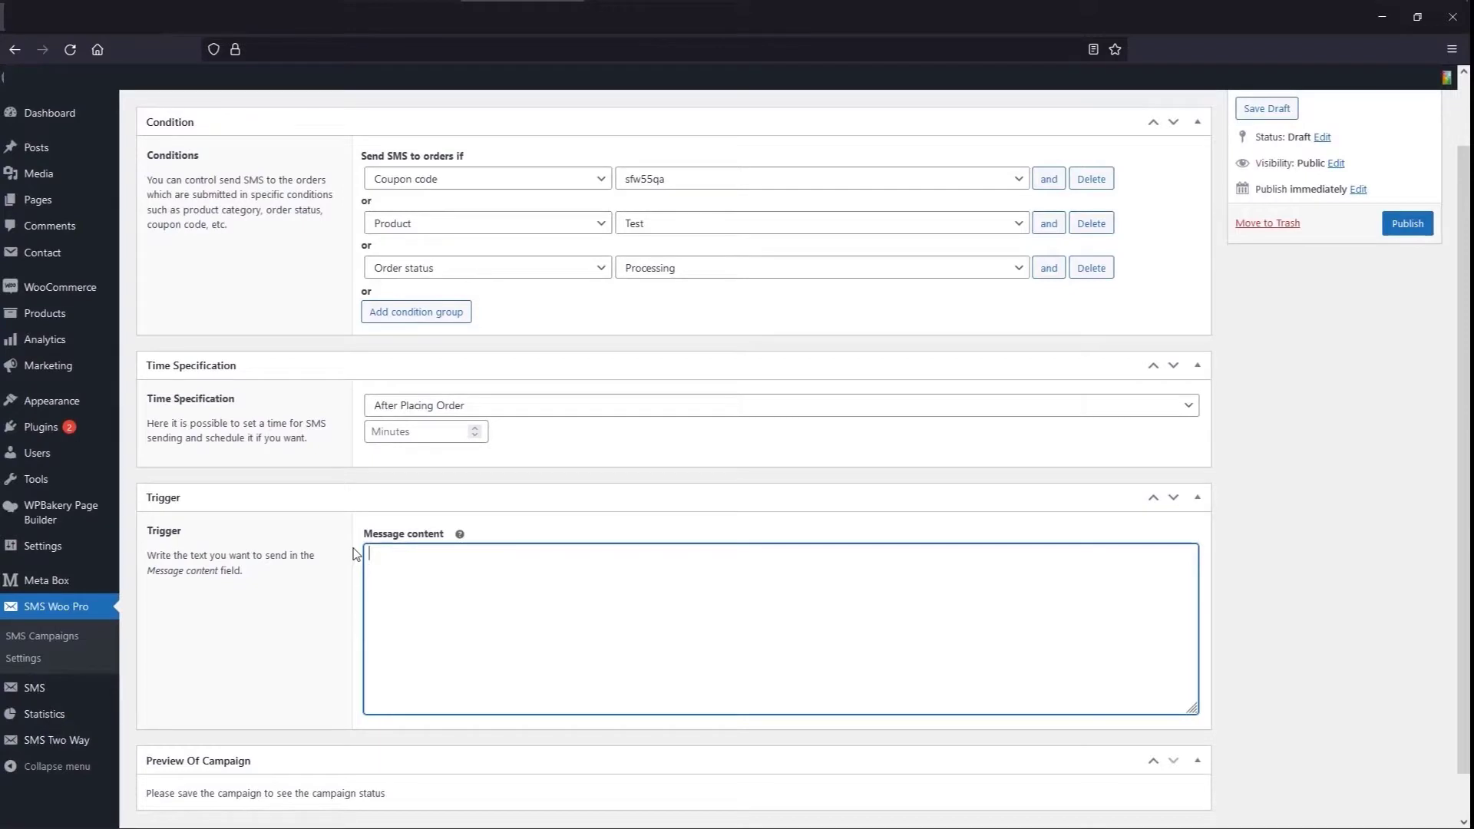
- Enter the message 'Hello. thank you for using the discount code!' and publish the campaign
{"action": "type", "text": "Hello"}
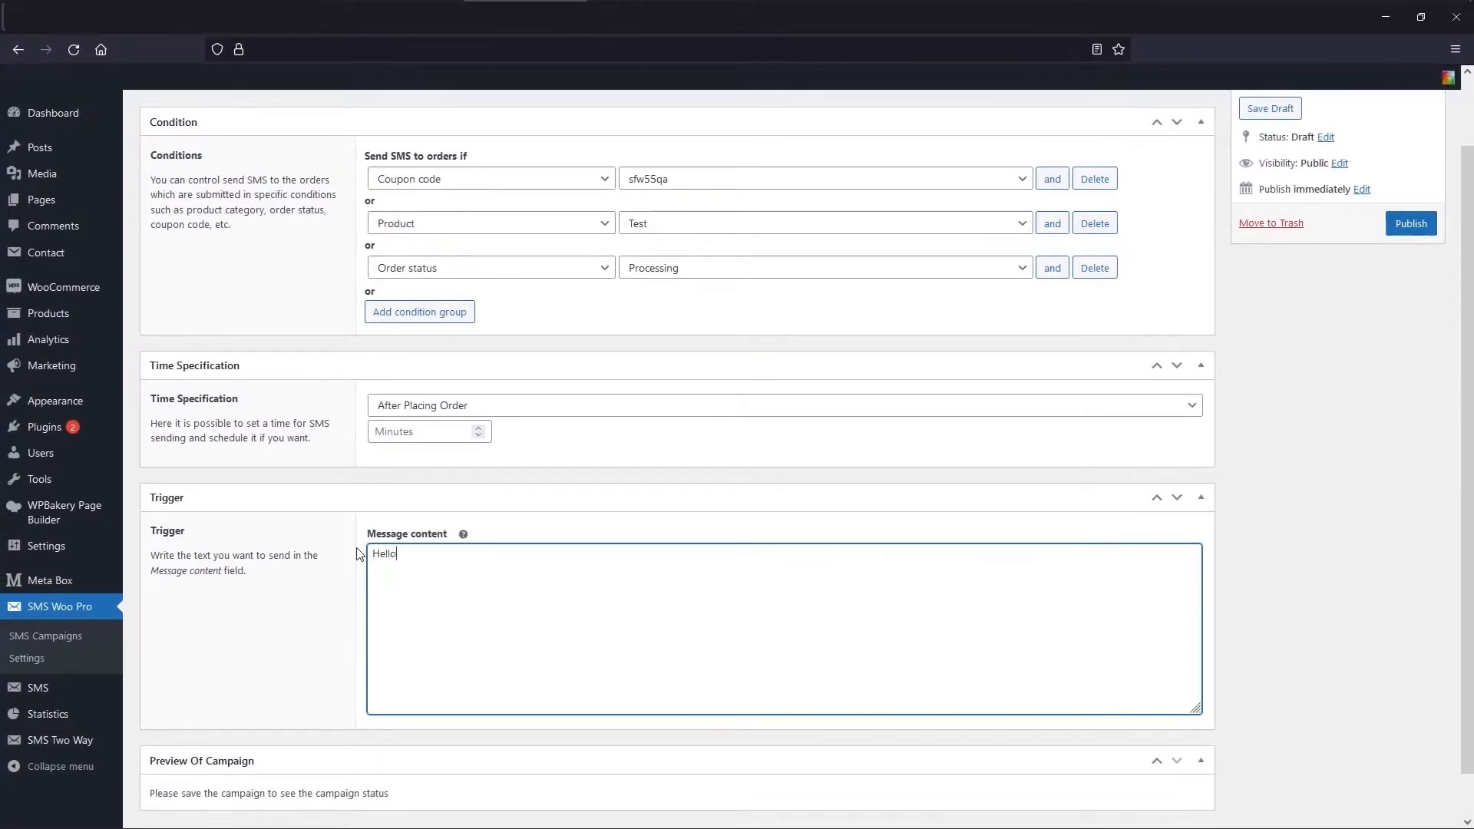
{"action": "type", "text": ". thank you for using the discount code!"}
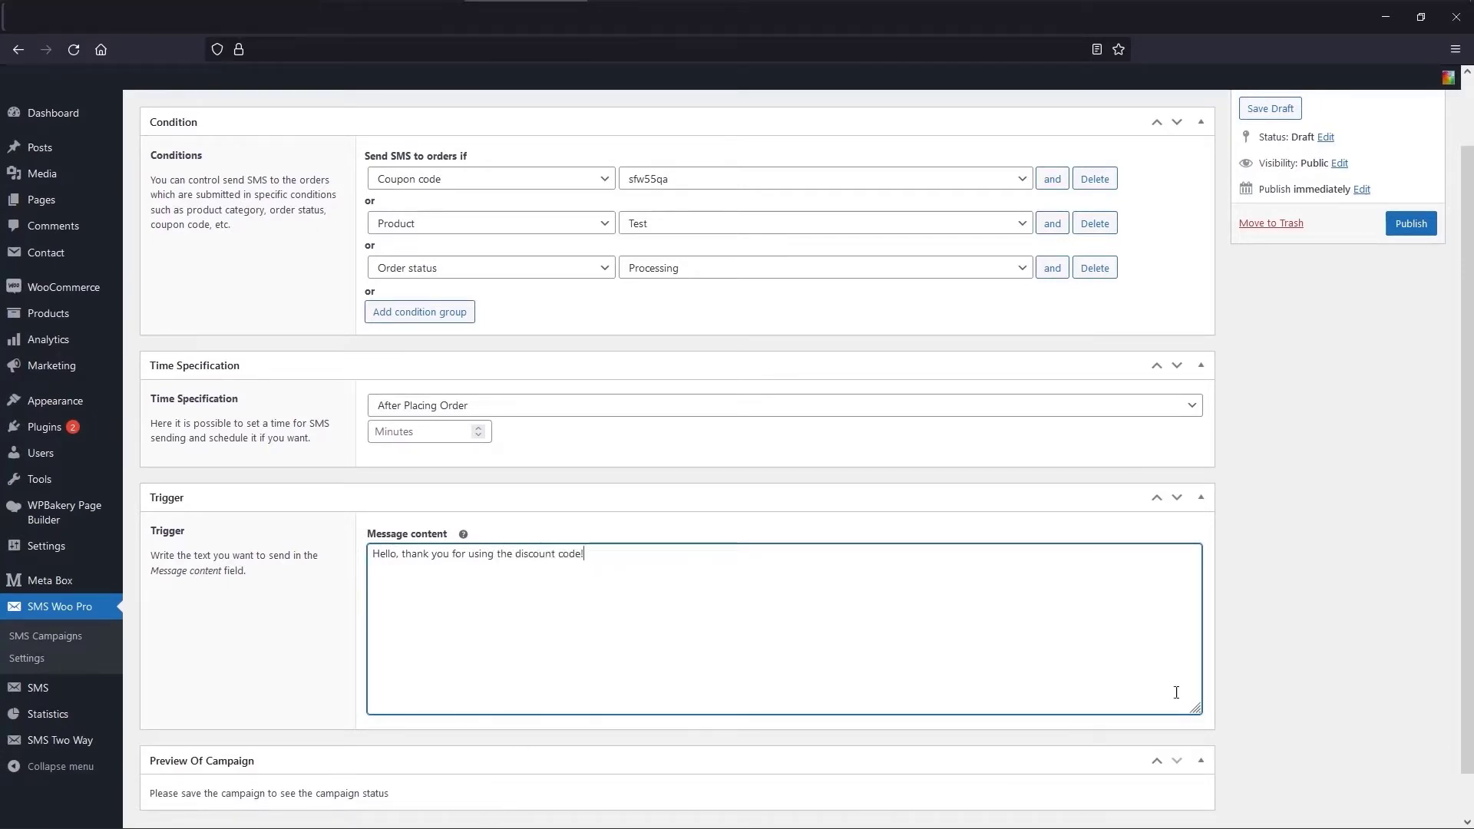
{"action": "left_click", "coordinate": [1405, 229]}
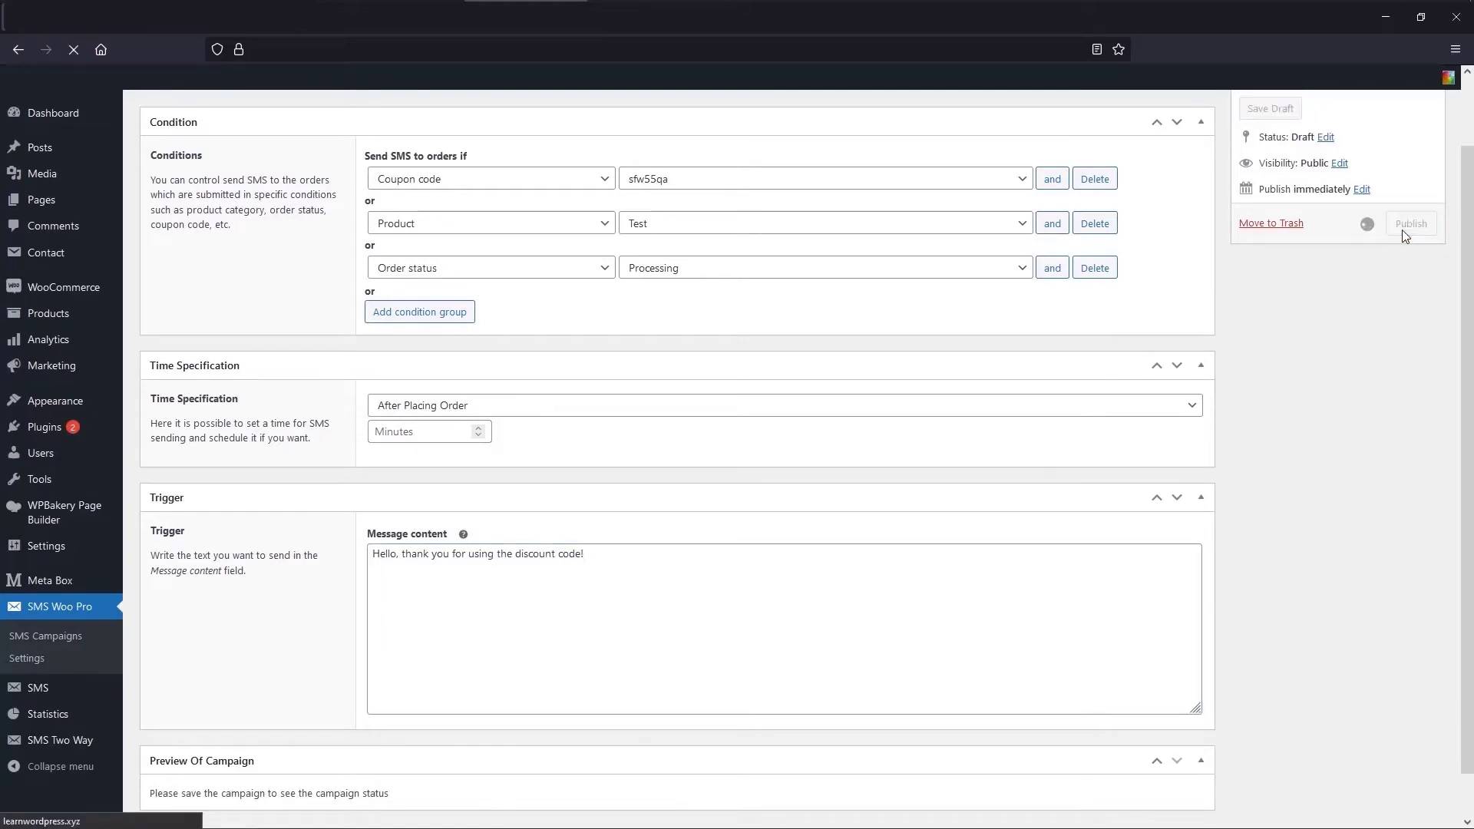